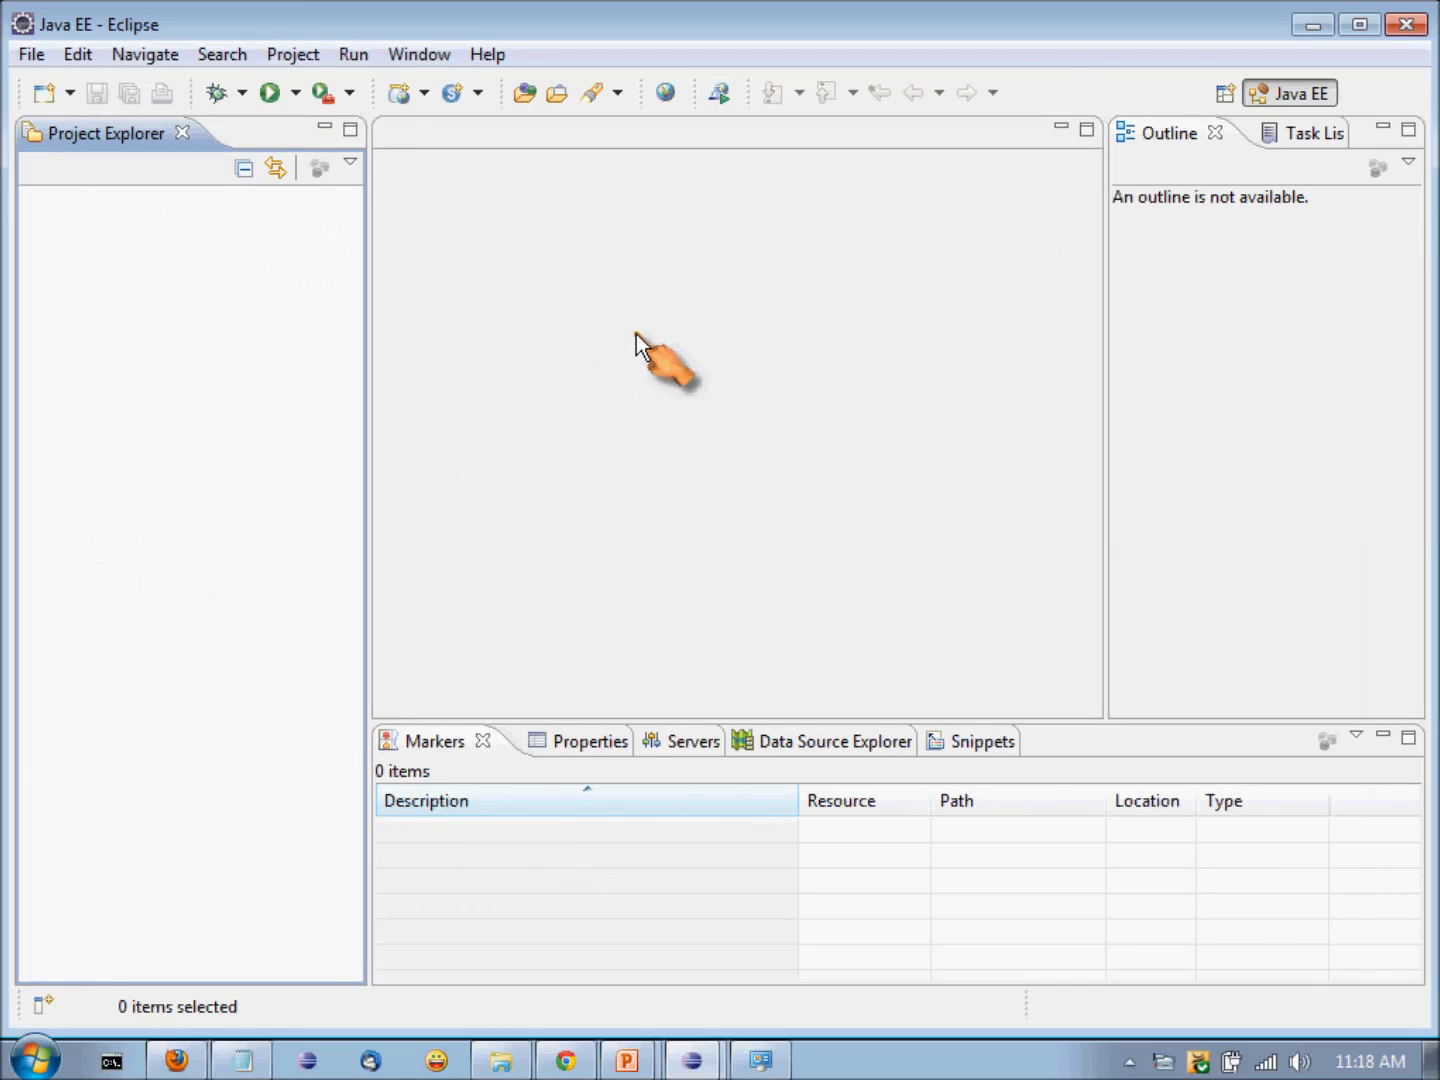
Step: Open the Install New Software dialog in Eclipse
left_click(489, 55)
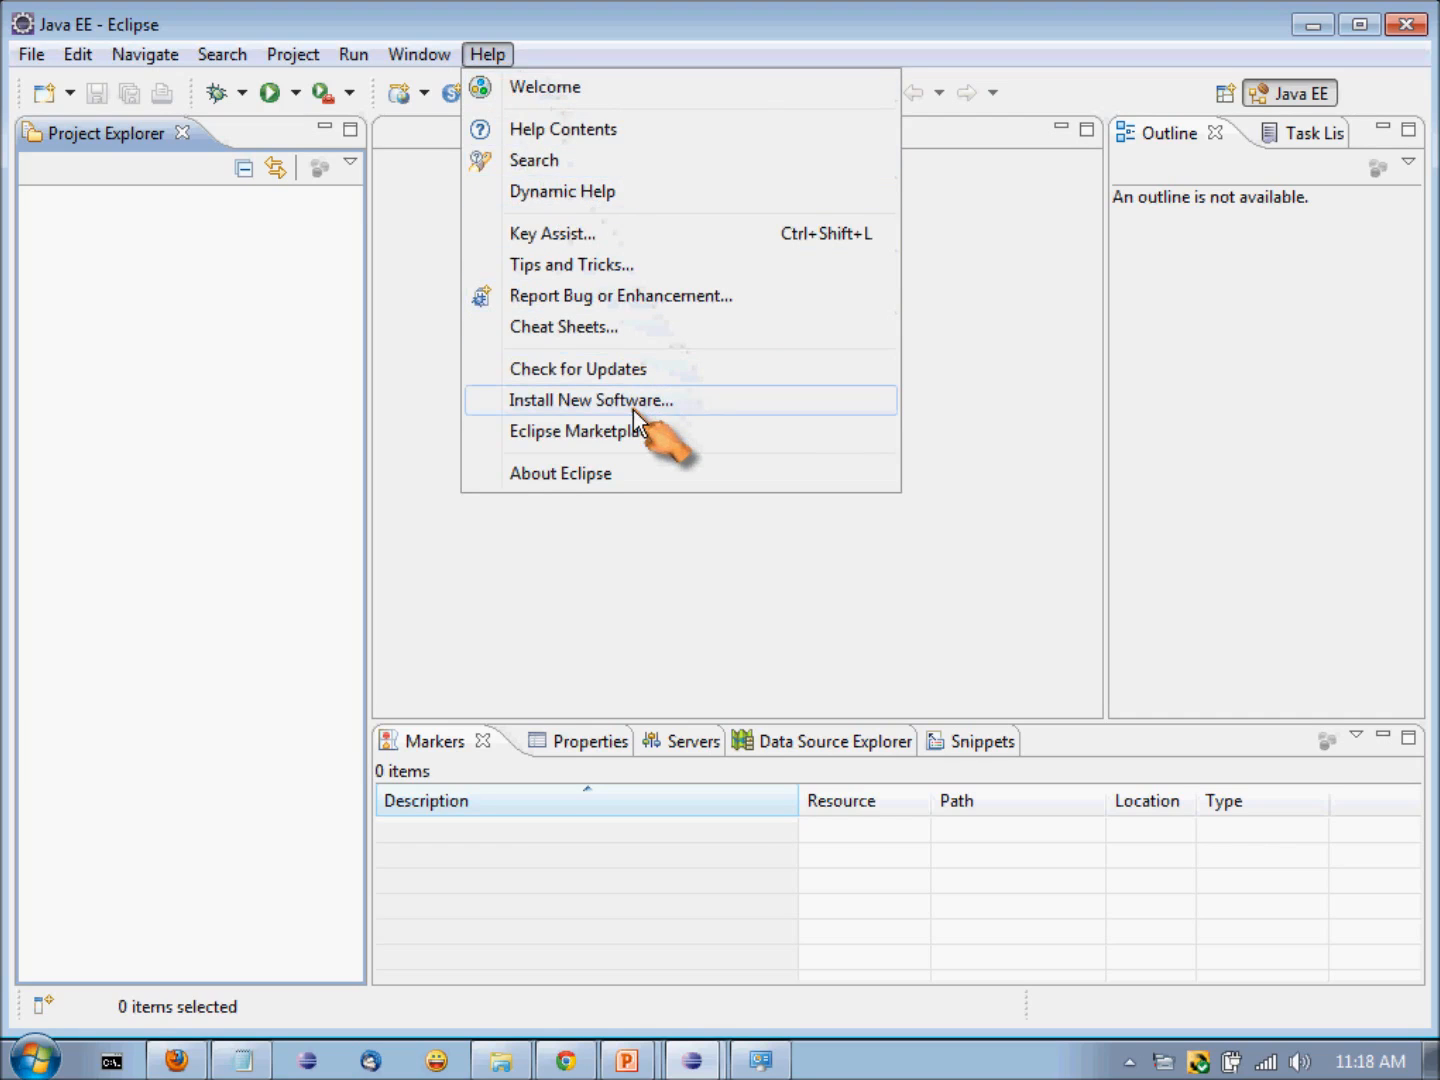
key("alt+Tab")
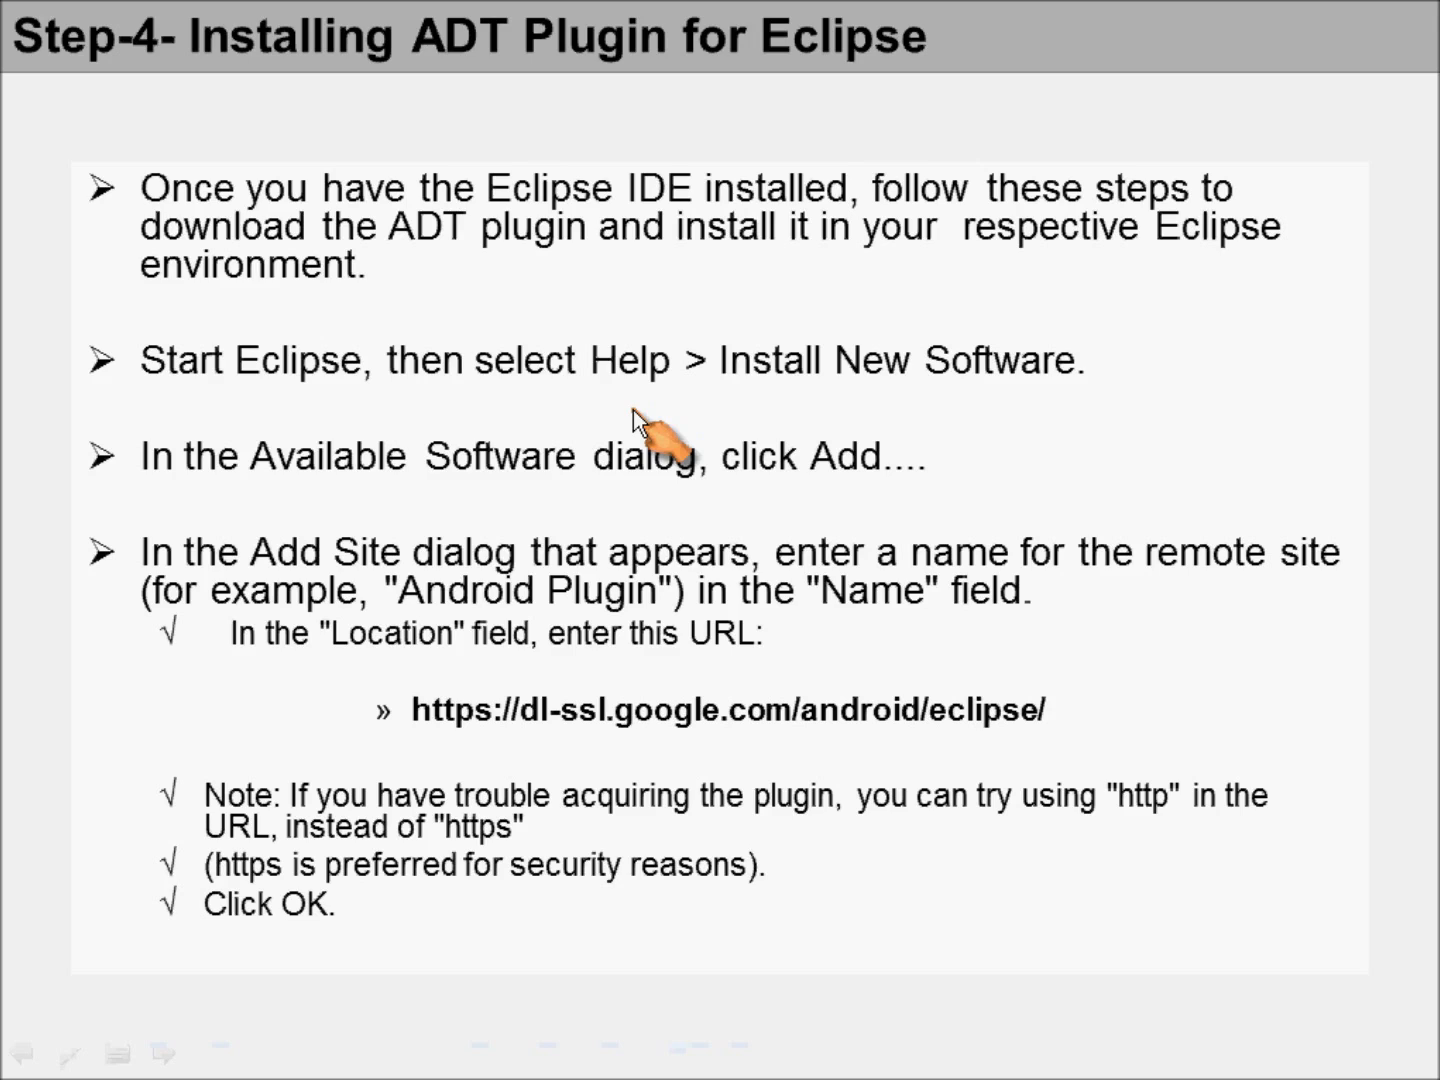
key("alt+Tab")
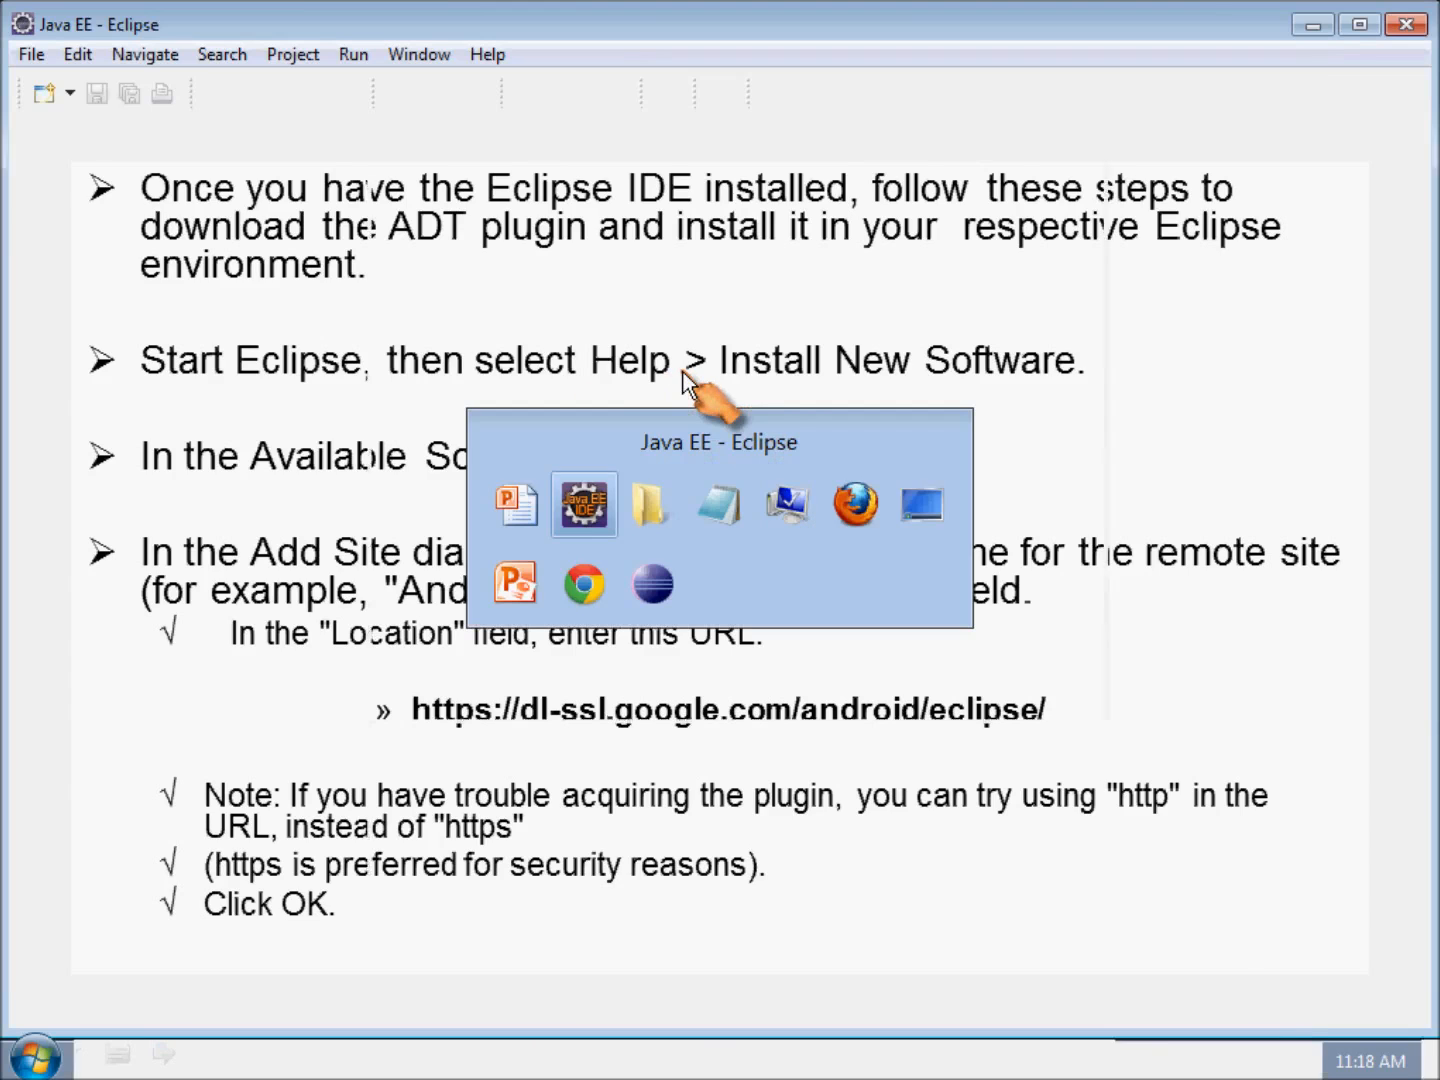
left_click(491, 55)
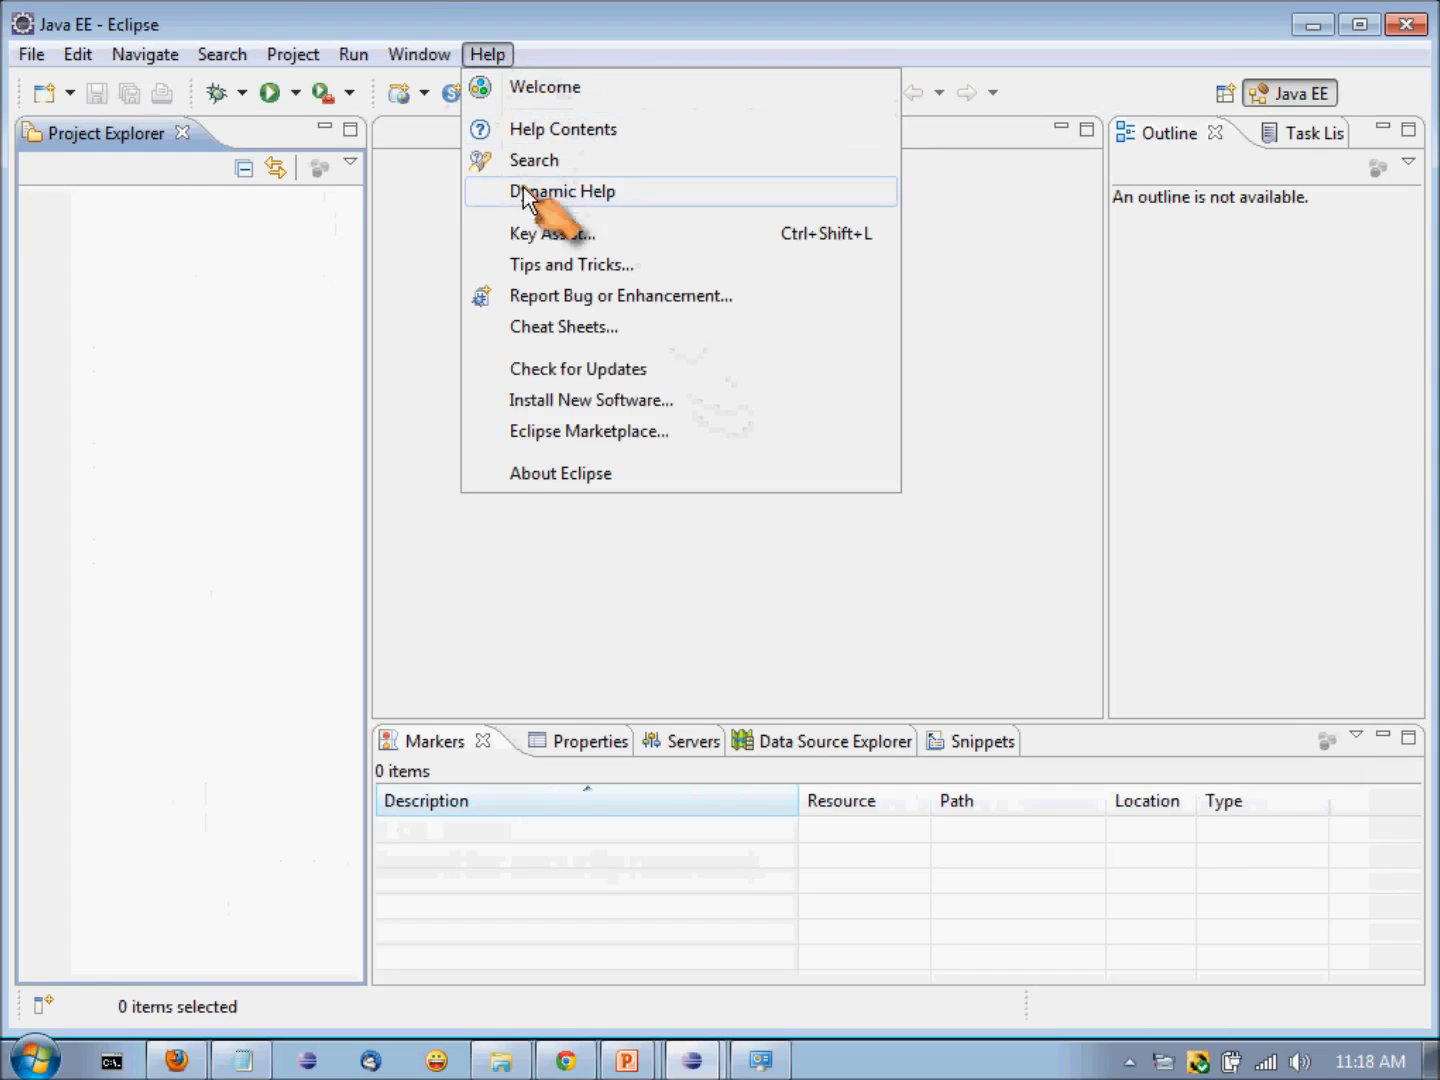
left_click(581, 400)
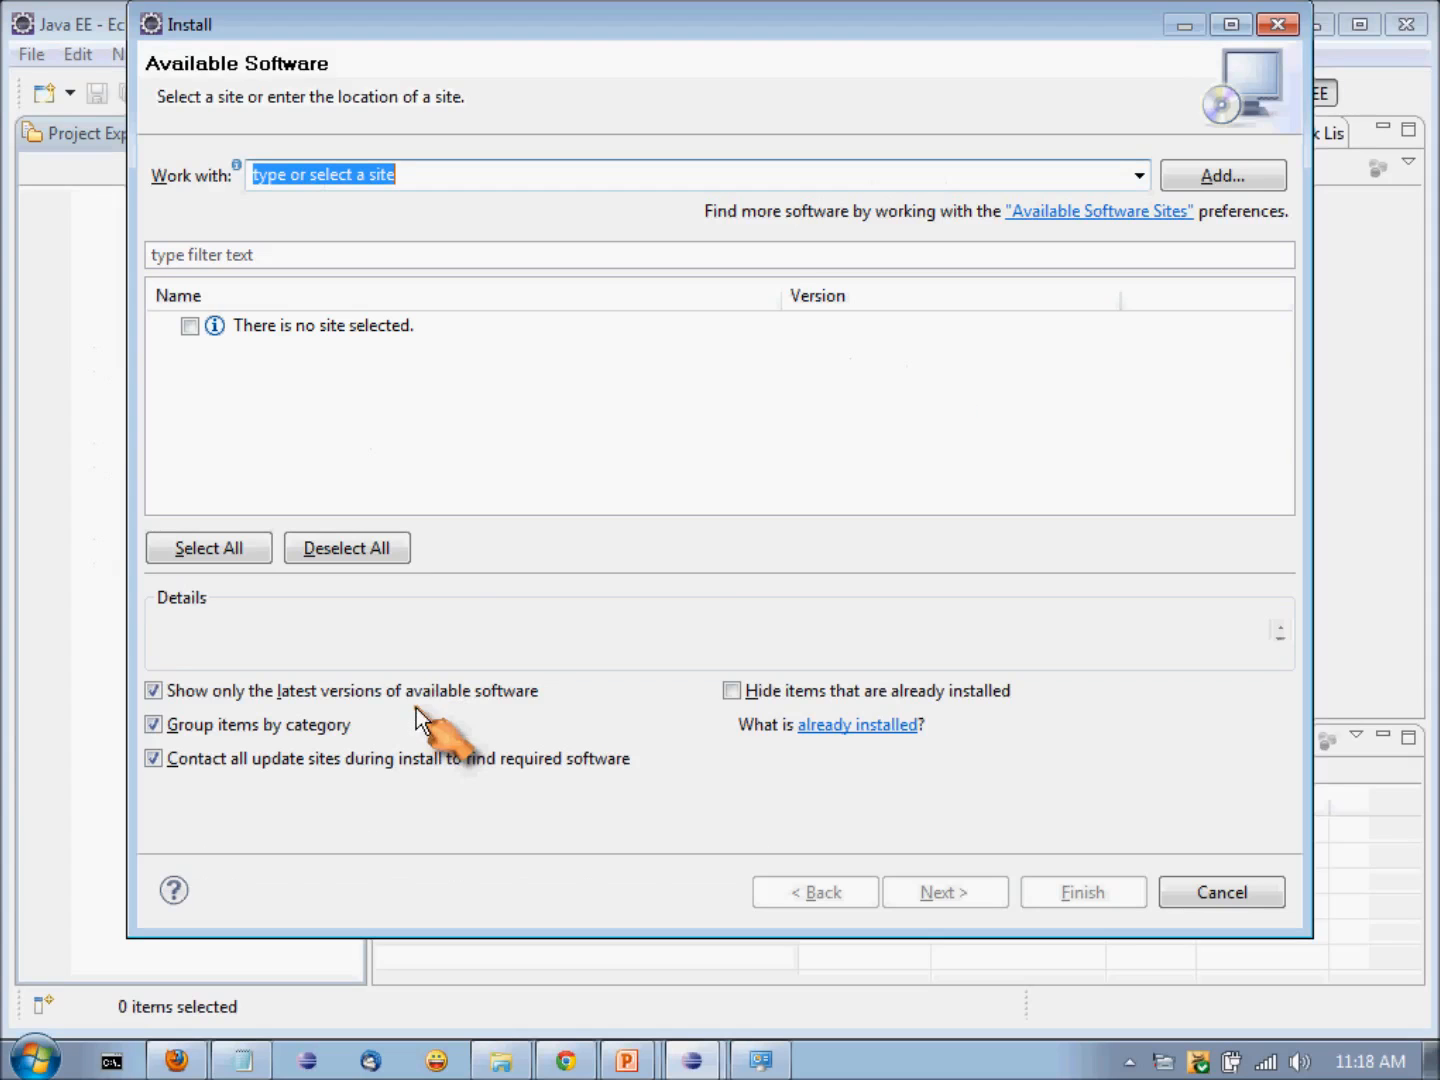
left_click(1237, 178)
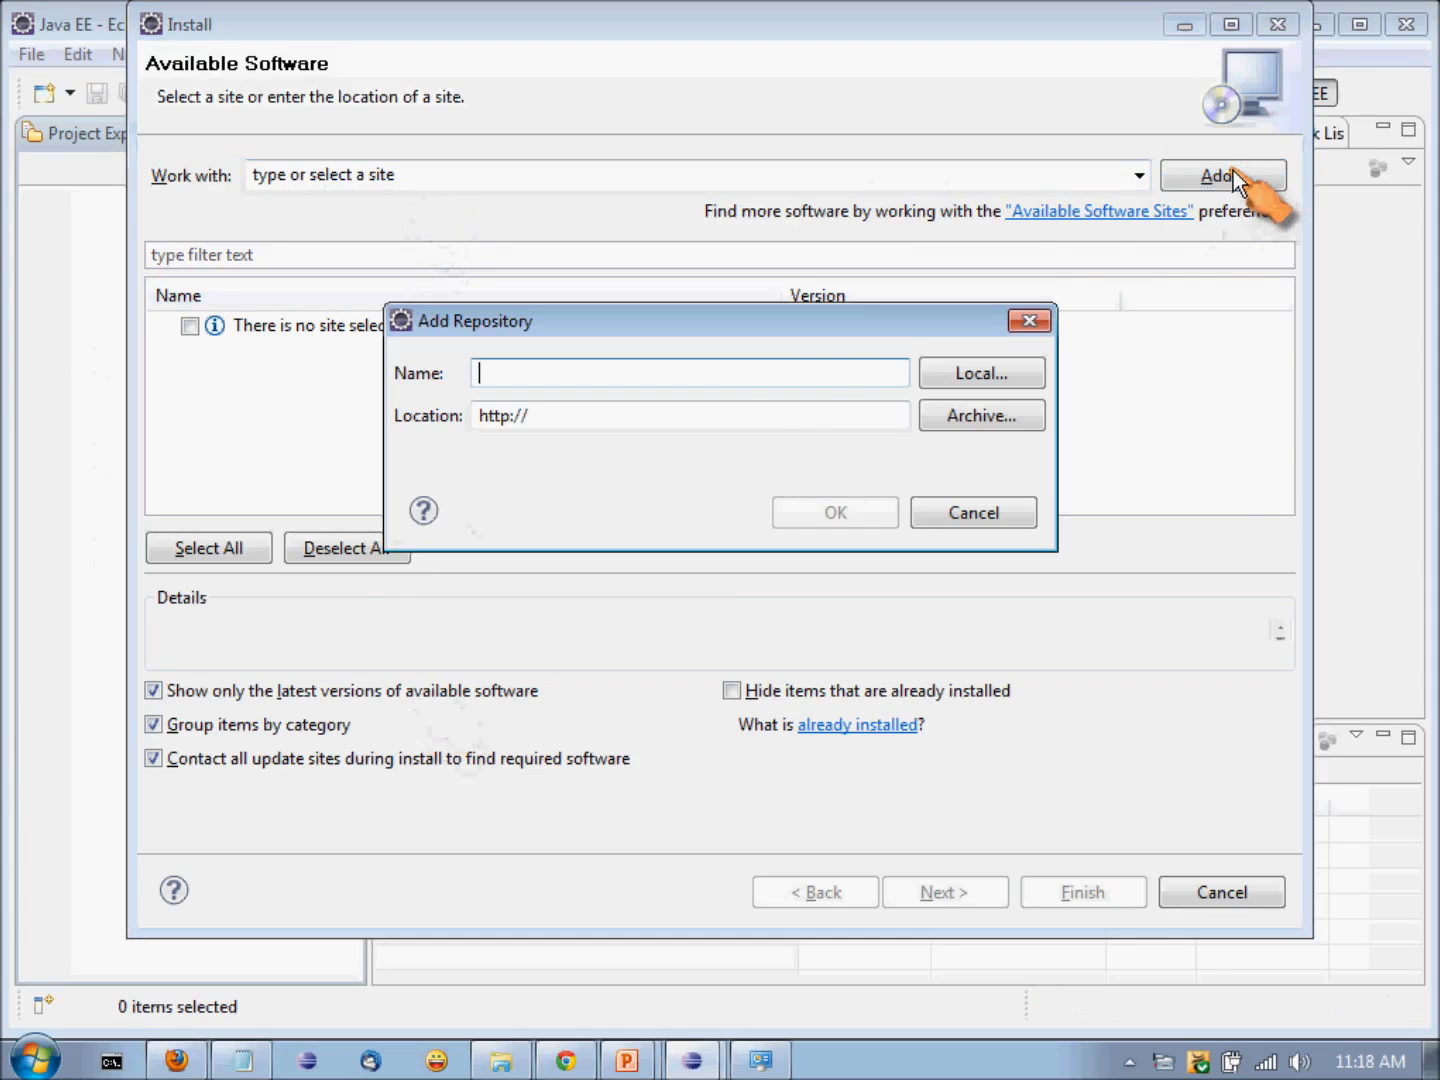
left_click(644, 414)
type("dl-ssl.google.com/a")
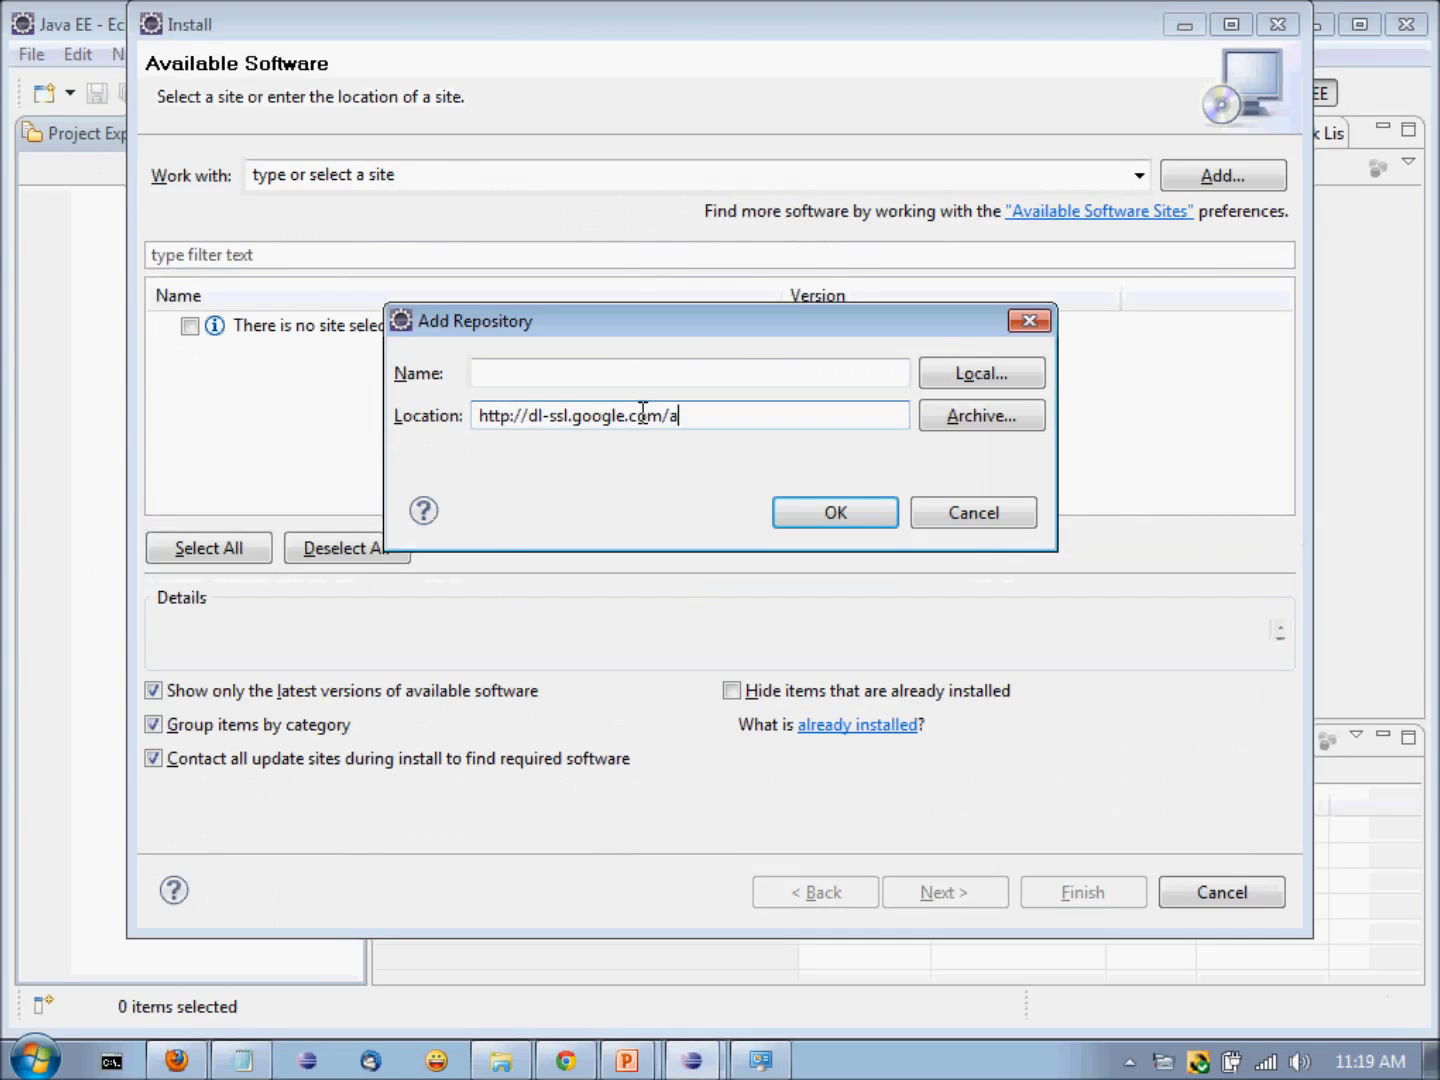
type("oid/eclipse")
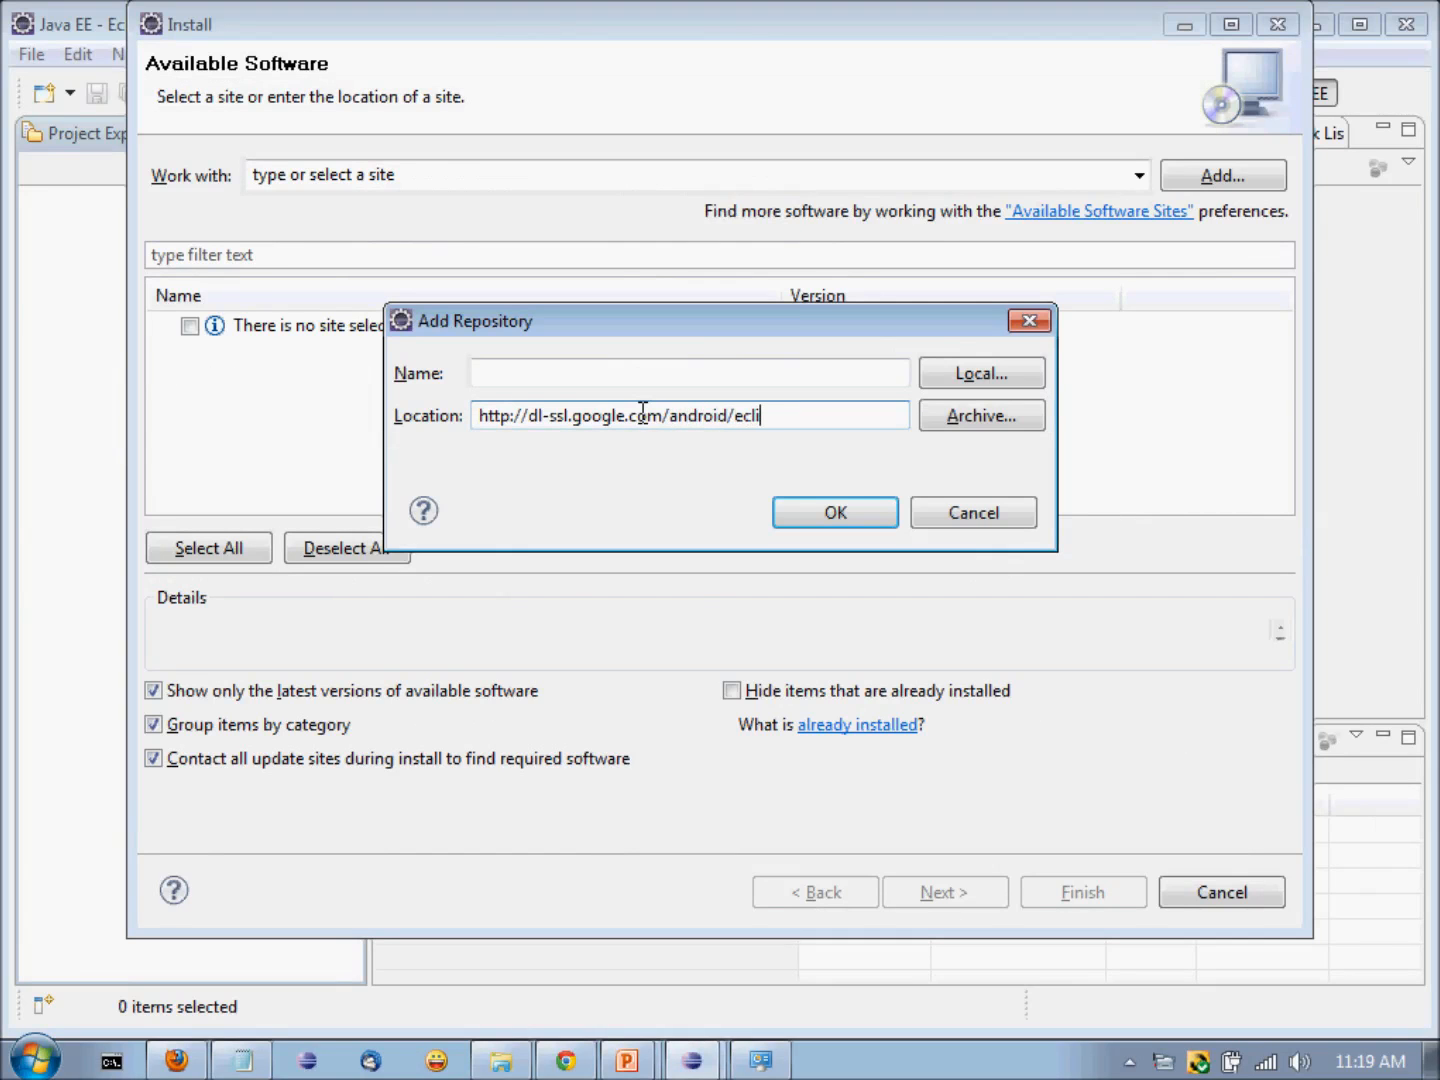
left_click(569, 375)
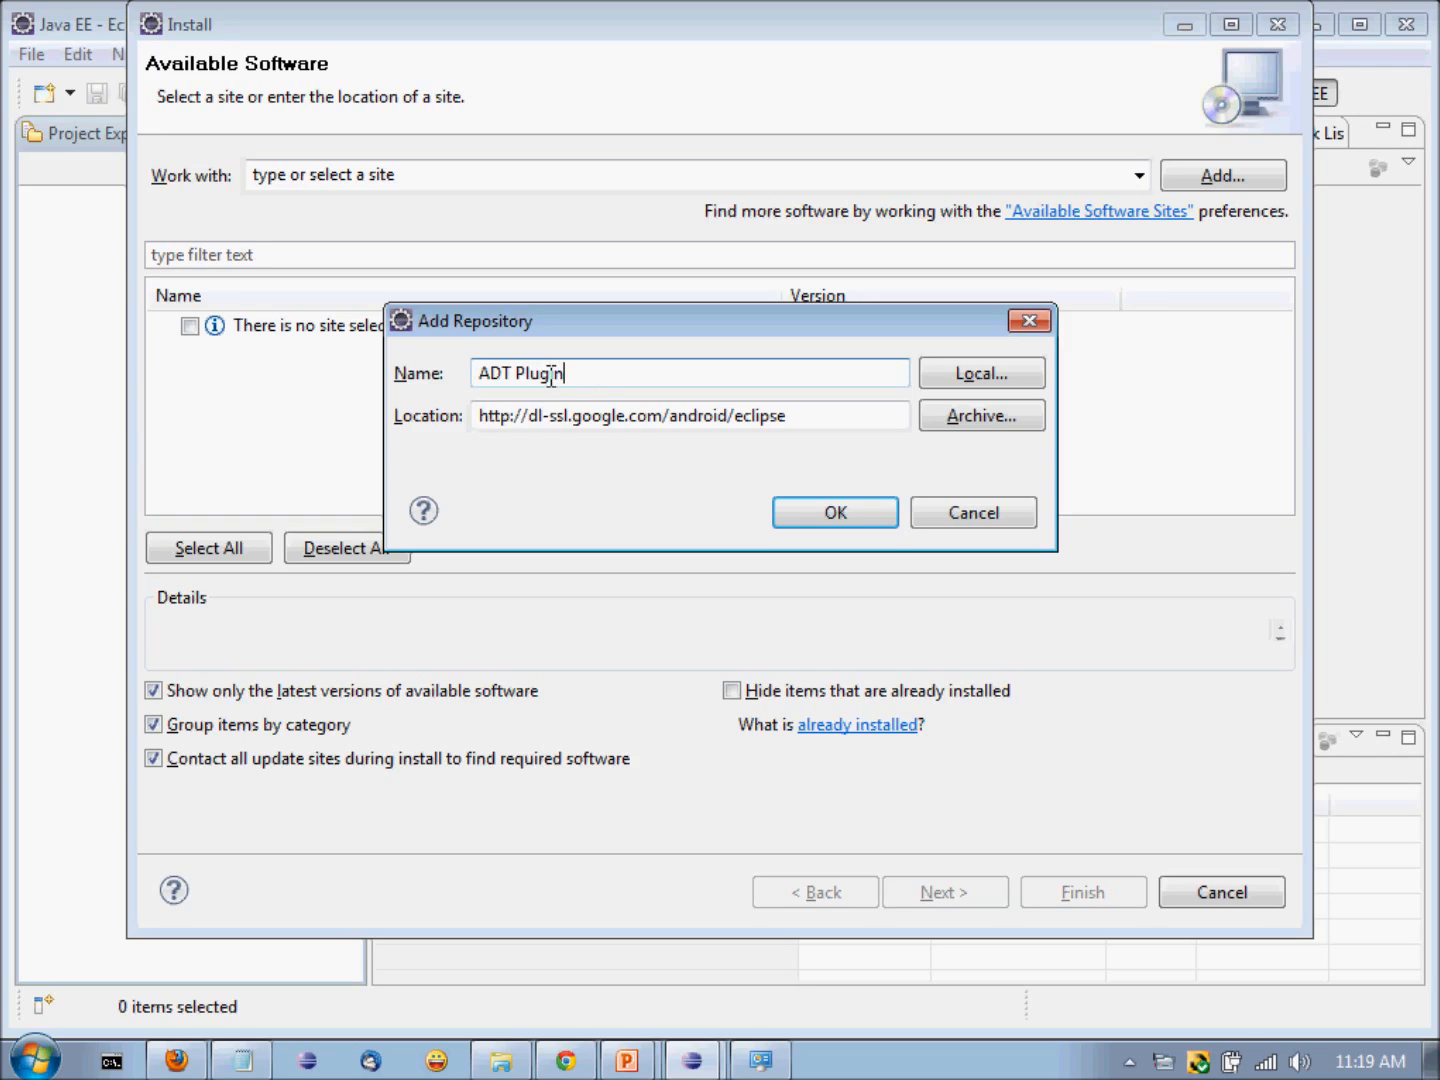
left_click(827, 510)
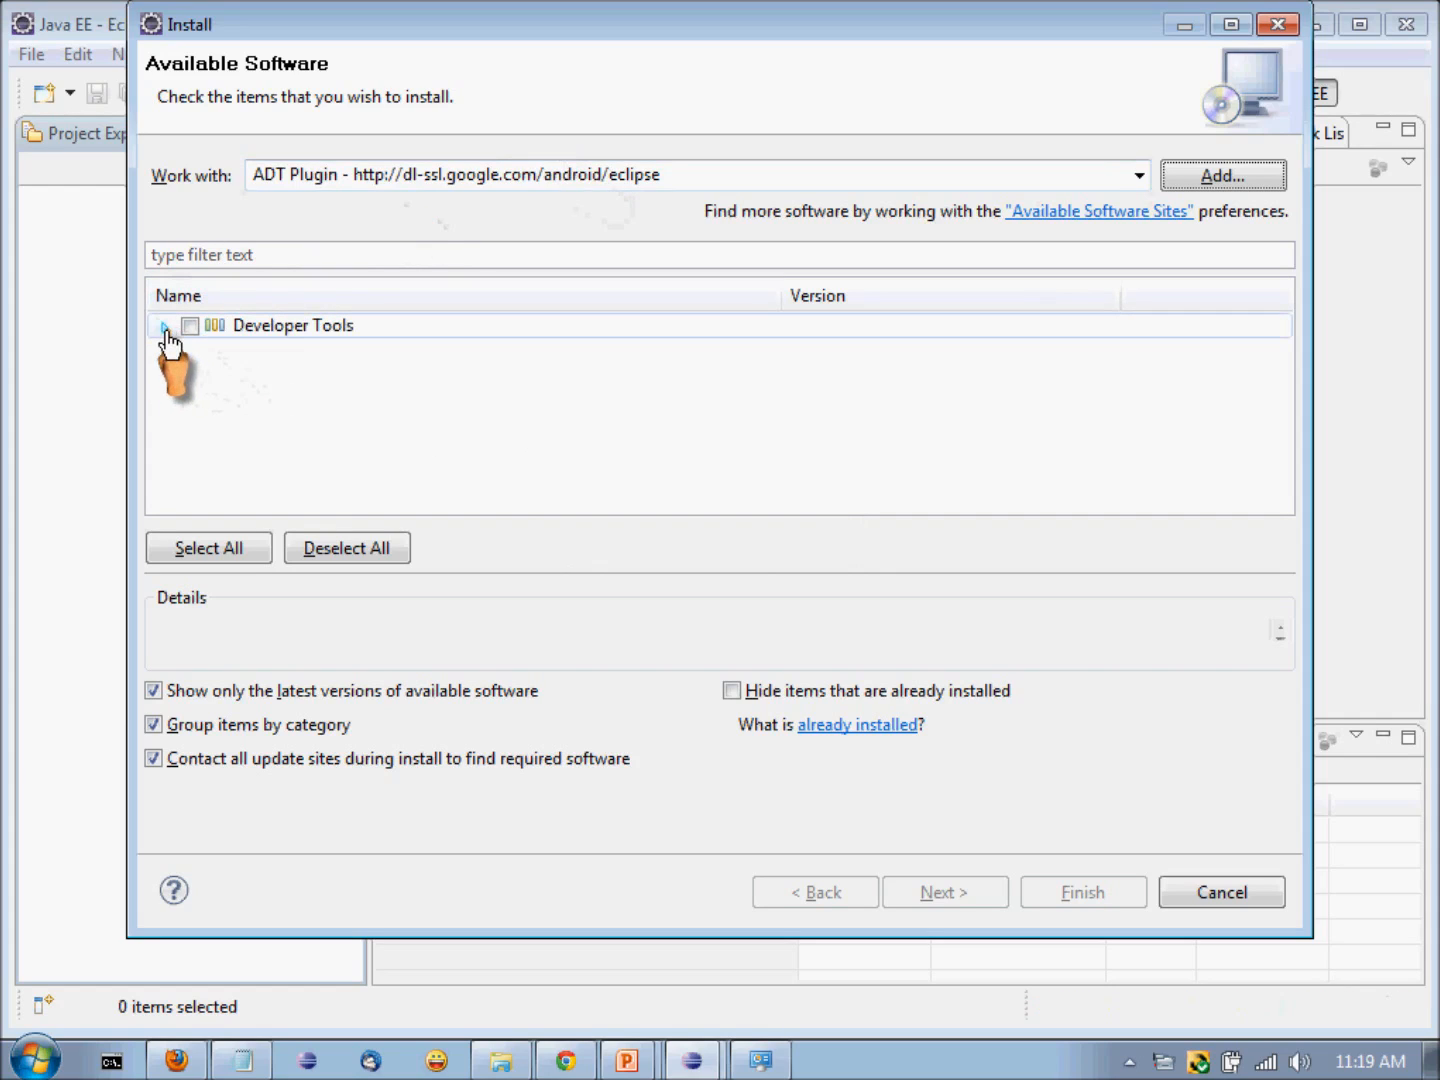
Step: Mark the whole Developer Tools group for installation and proceed to the dependency calculation
left_click(164, 326)
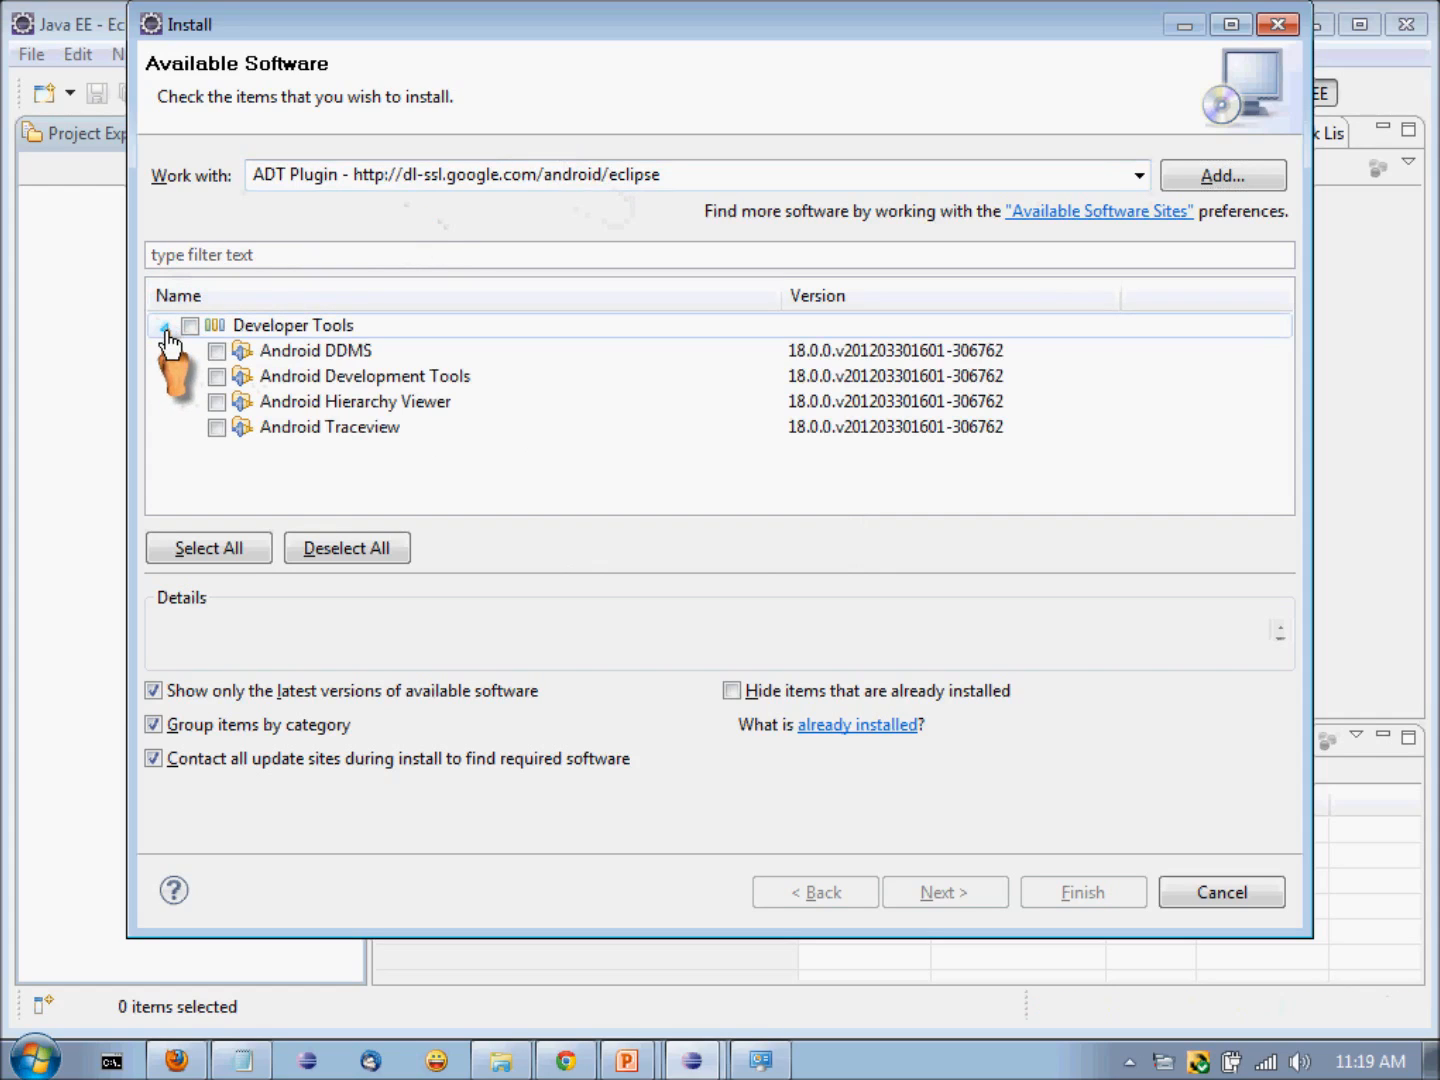
left_click(190, 326)
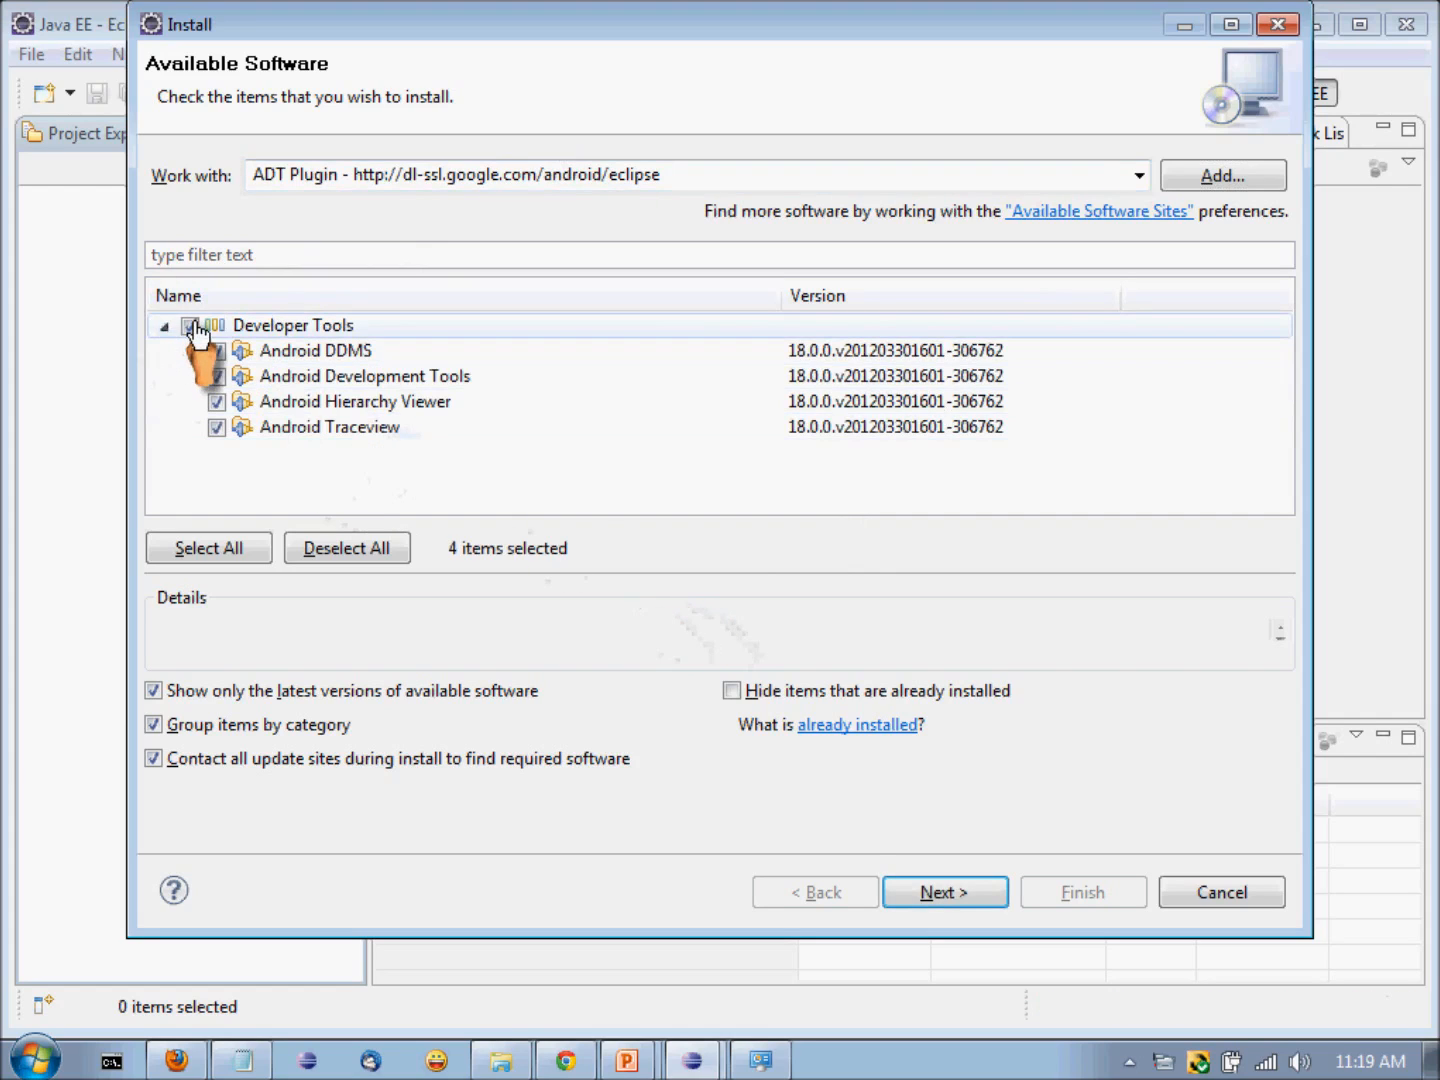
left_click(959, 896)
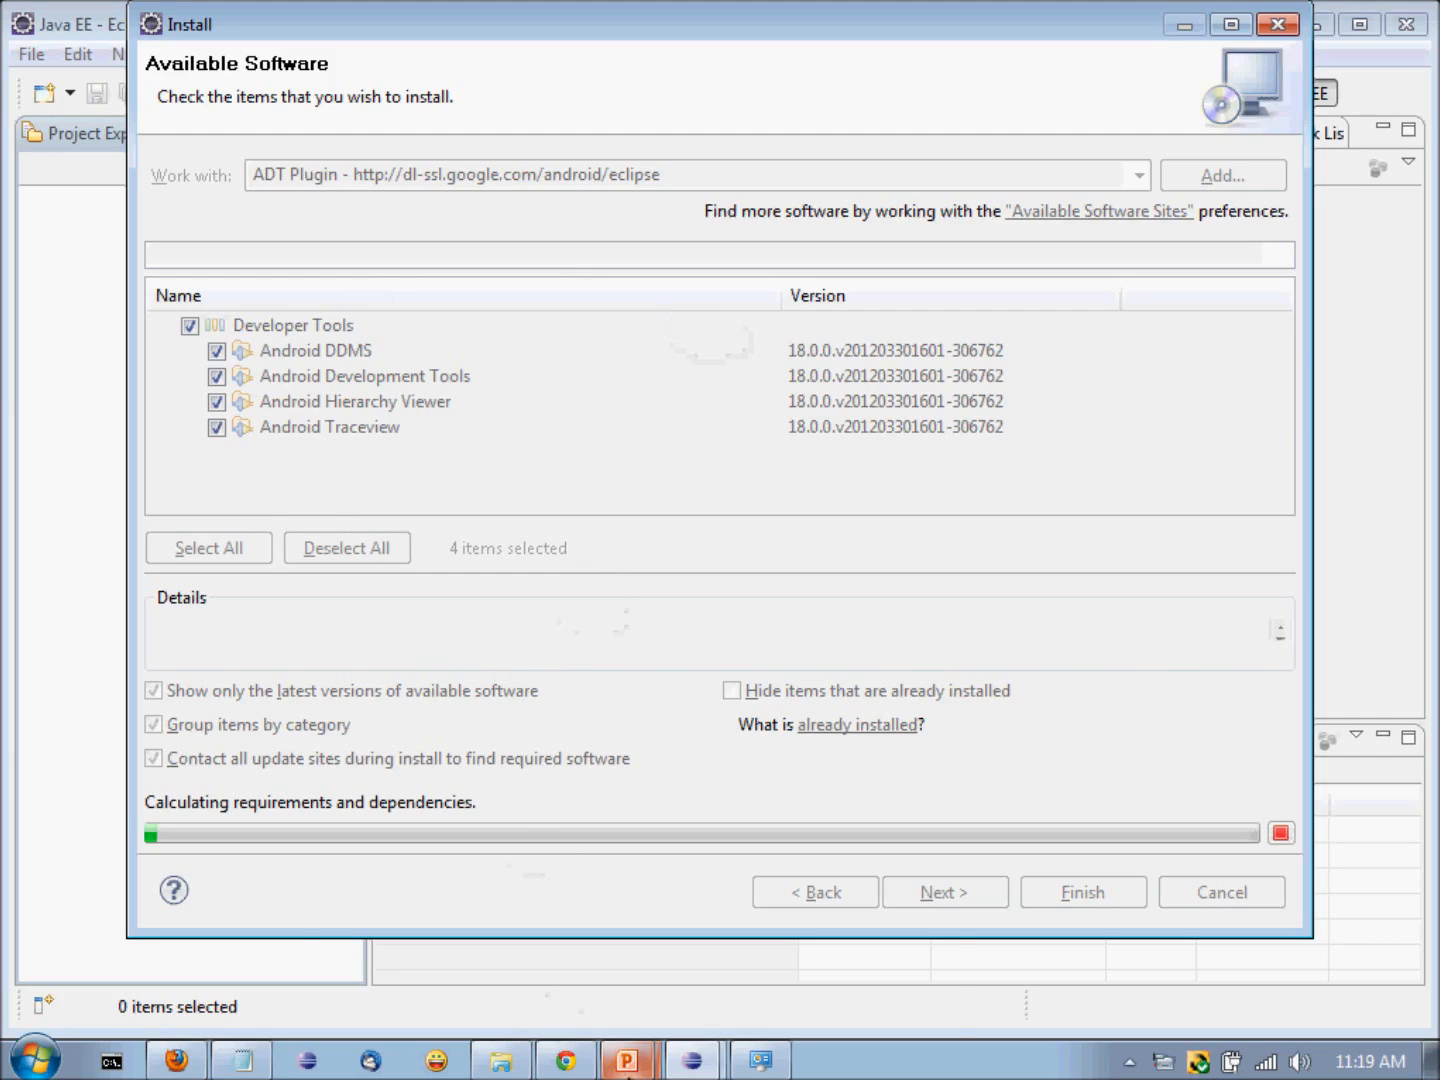
Step: Stop the running dependency calculation and cancel the installation of the Developer Tools
mouse_move(626, 1060)
left_click(625, 1004)
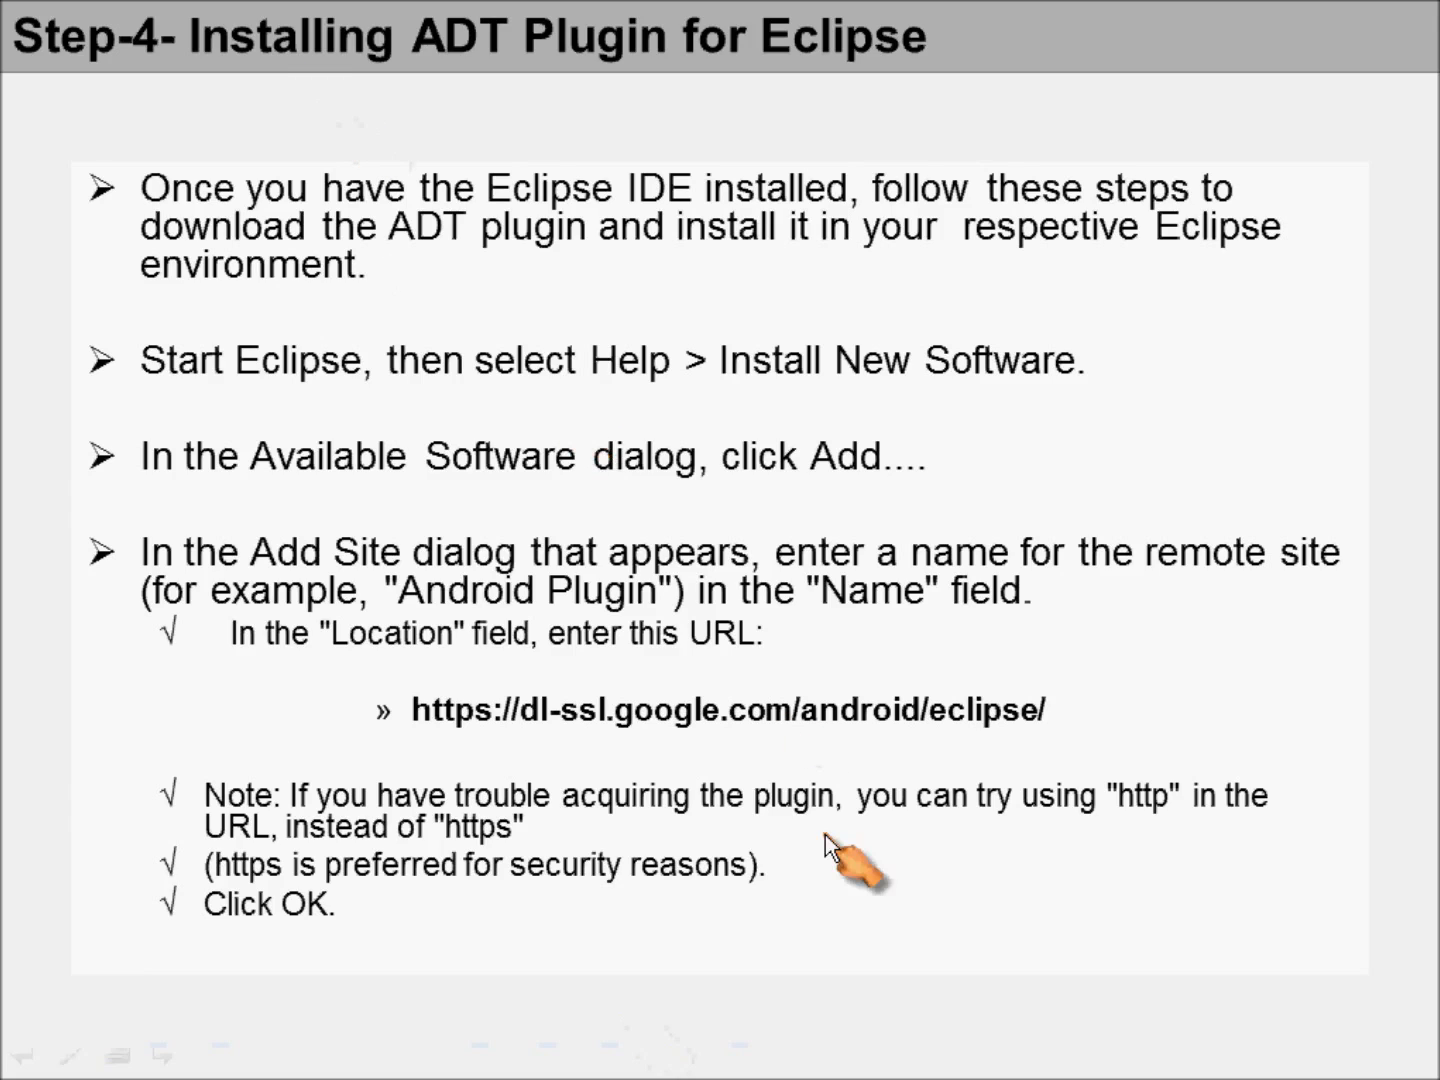
key("alt+Tab")
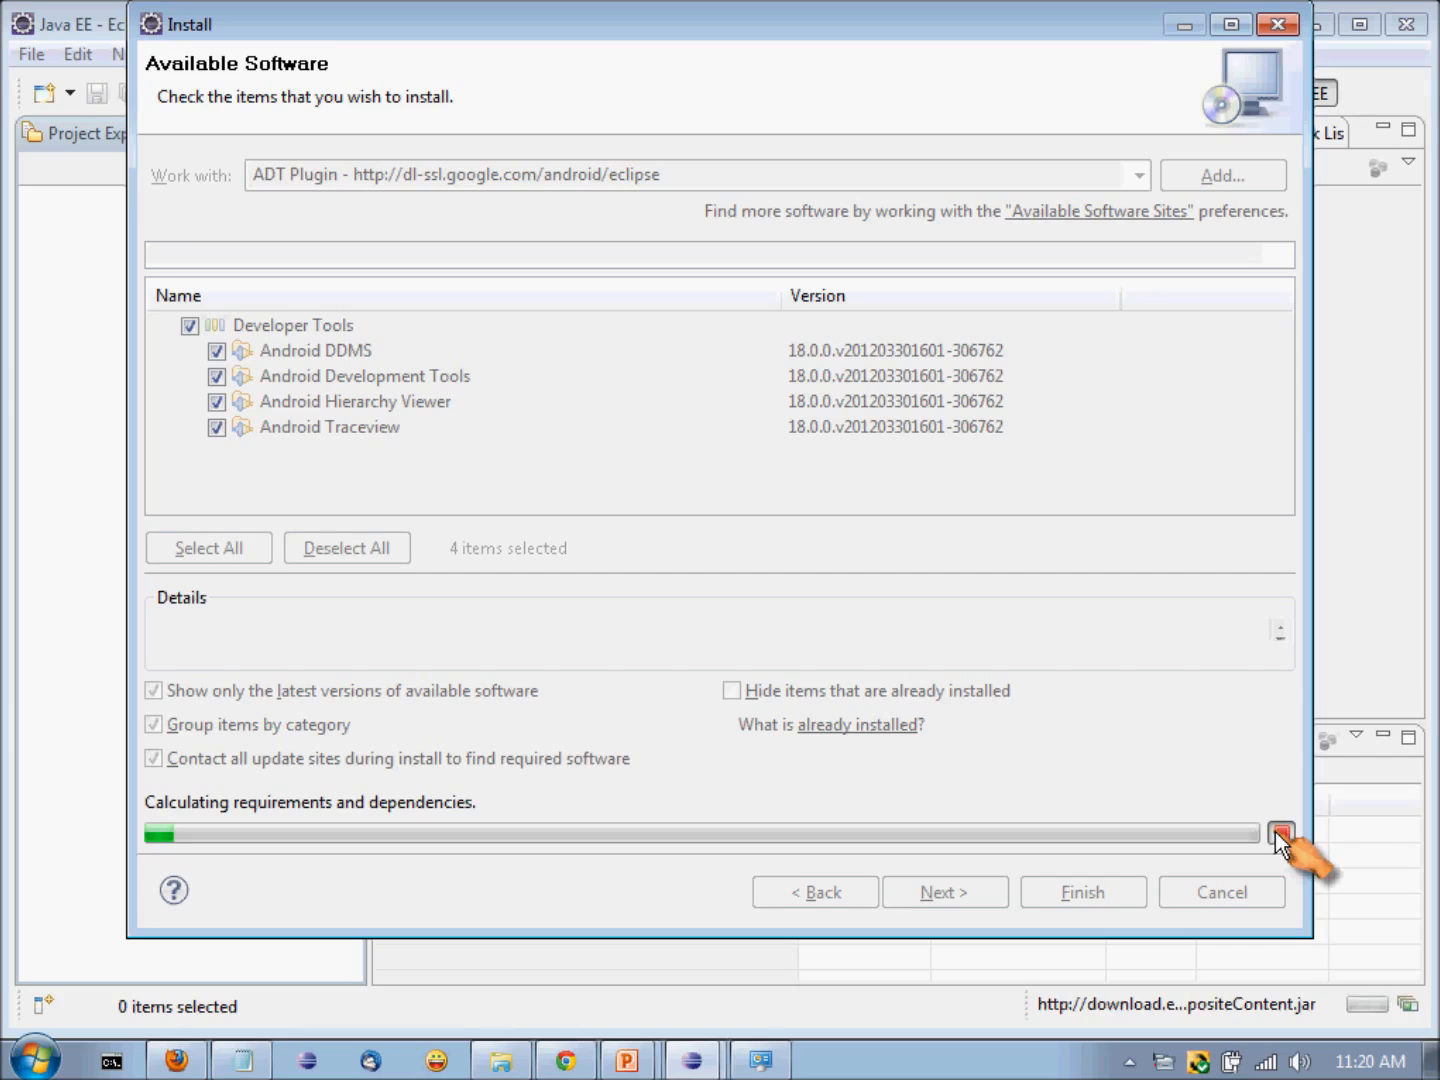
left_click(1276, 834)
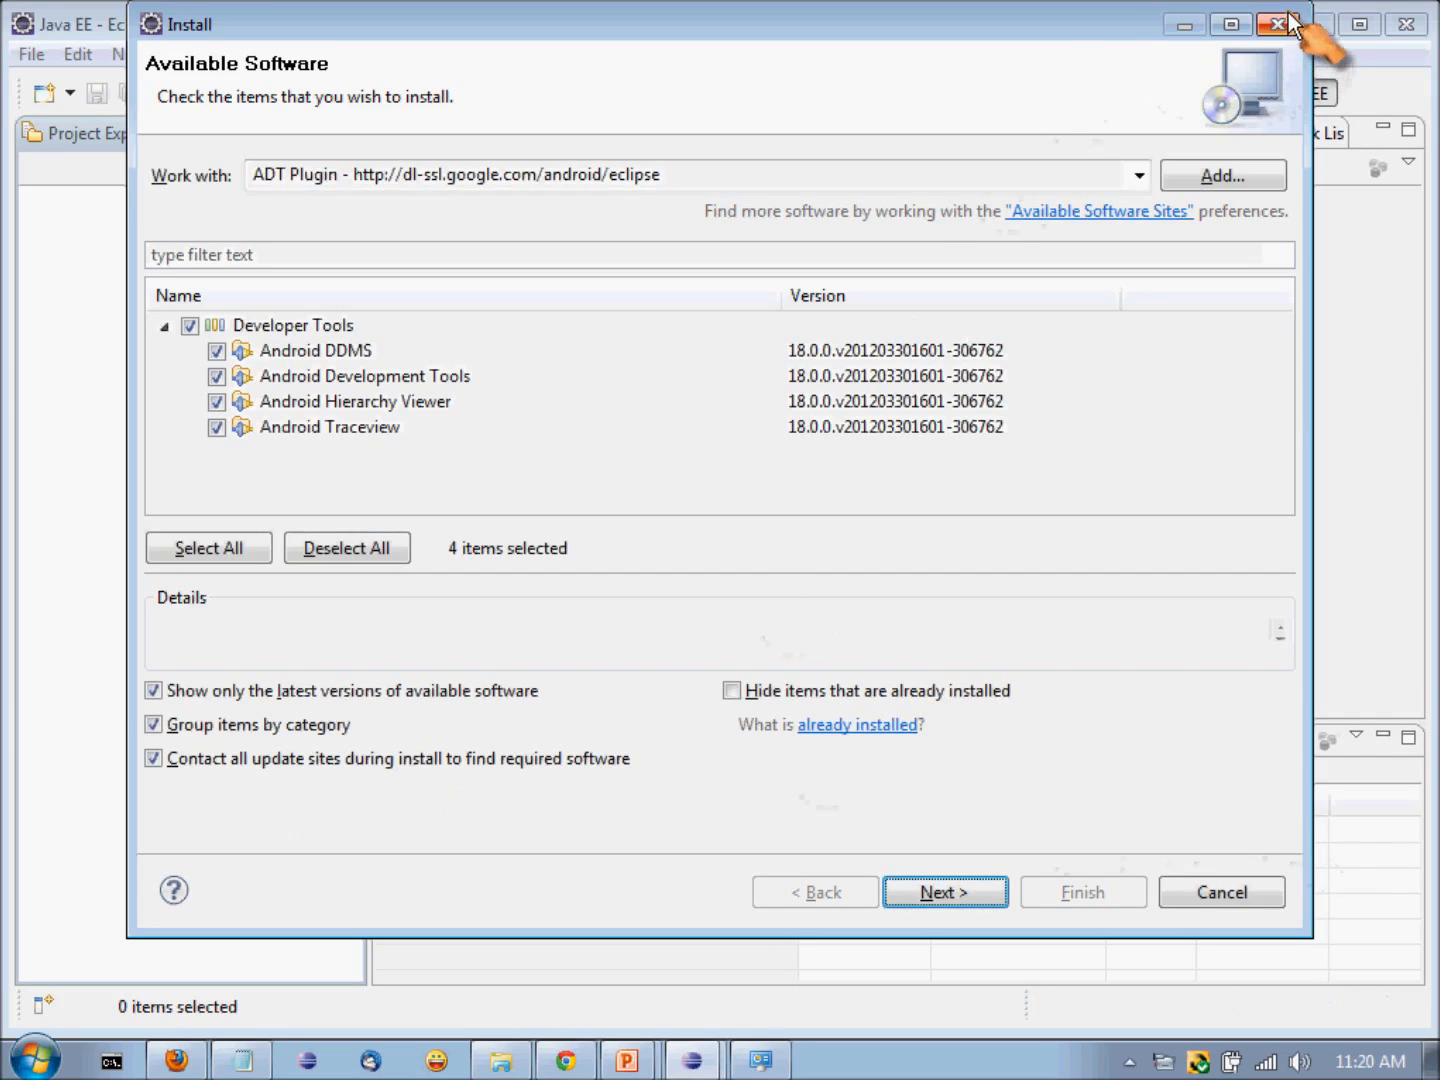
left_click(1219, 897)
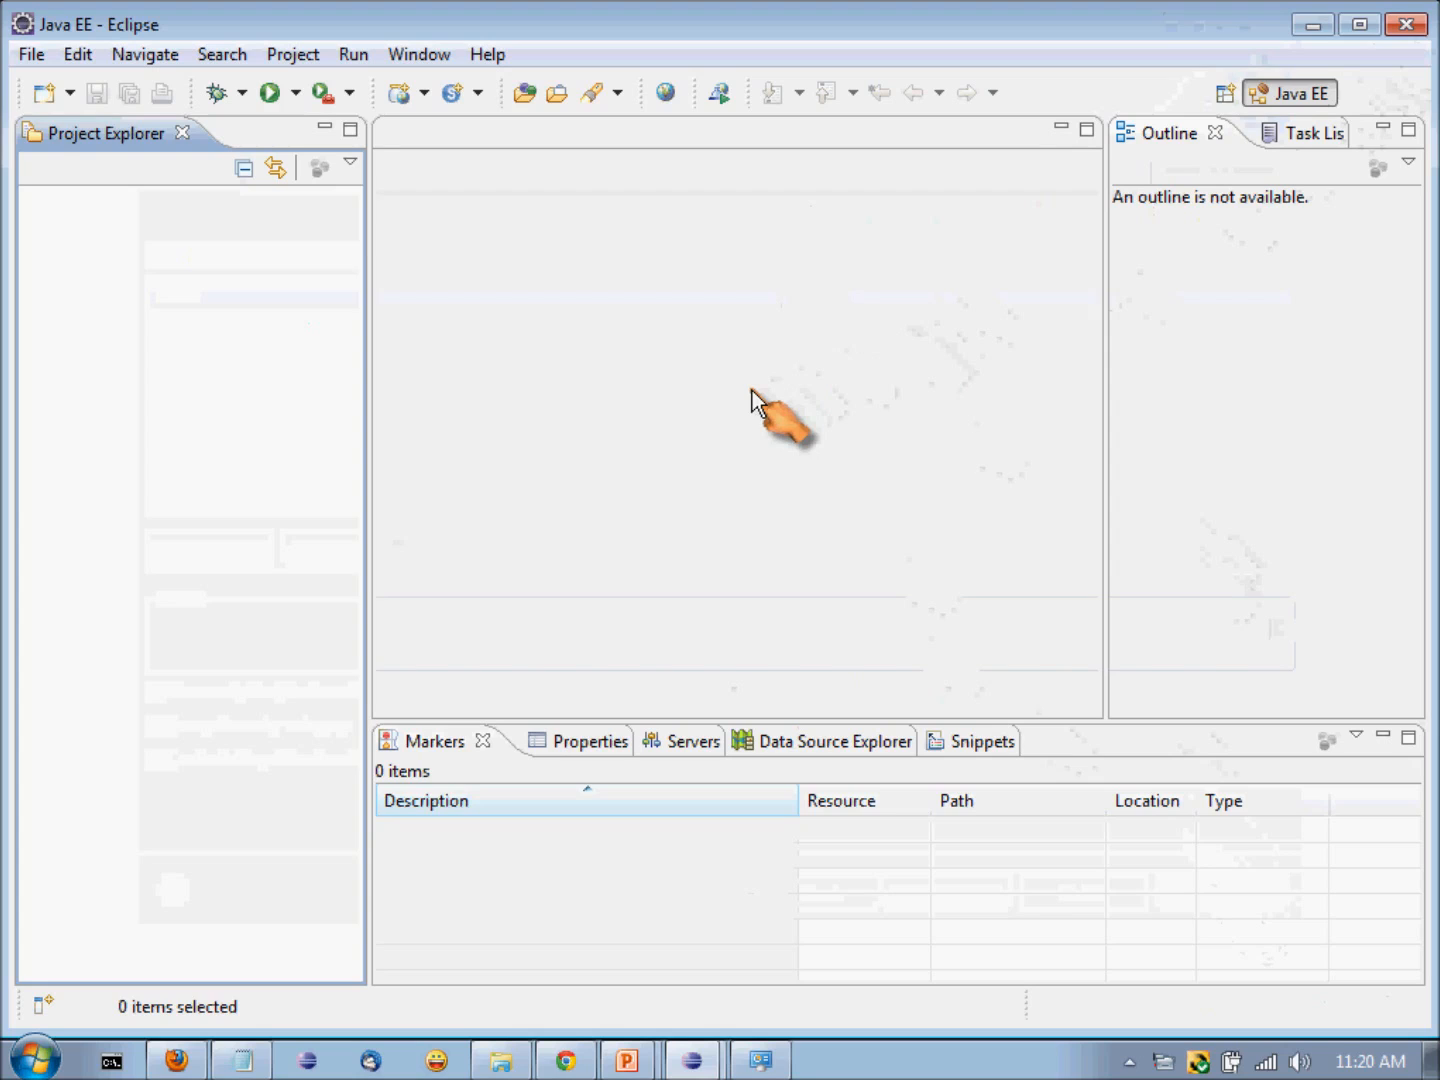
Step: Close the Java EE Eclipse window and switch to the other Eclipse instance that holds the Android projects
left_click(1420, 31)
left_click(869, 557)
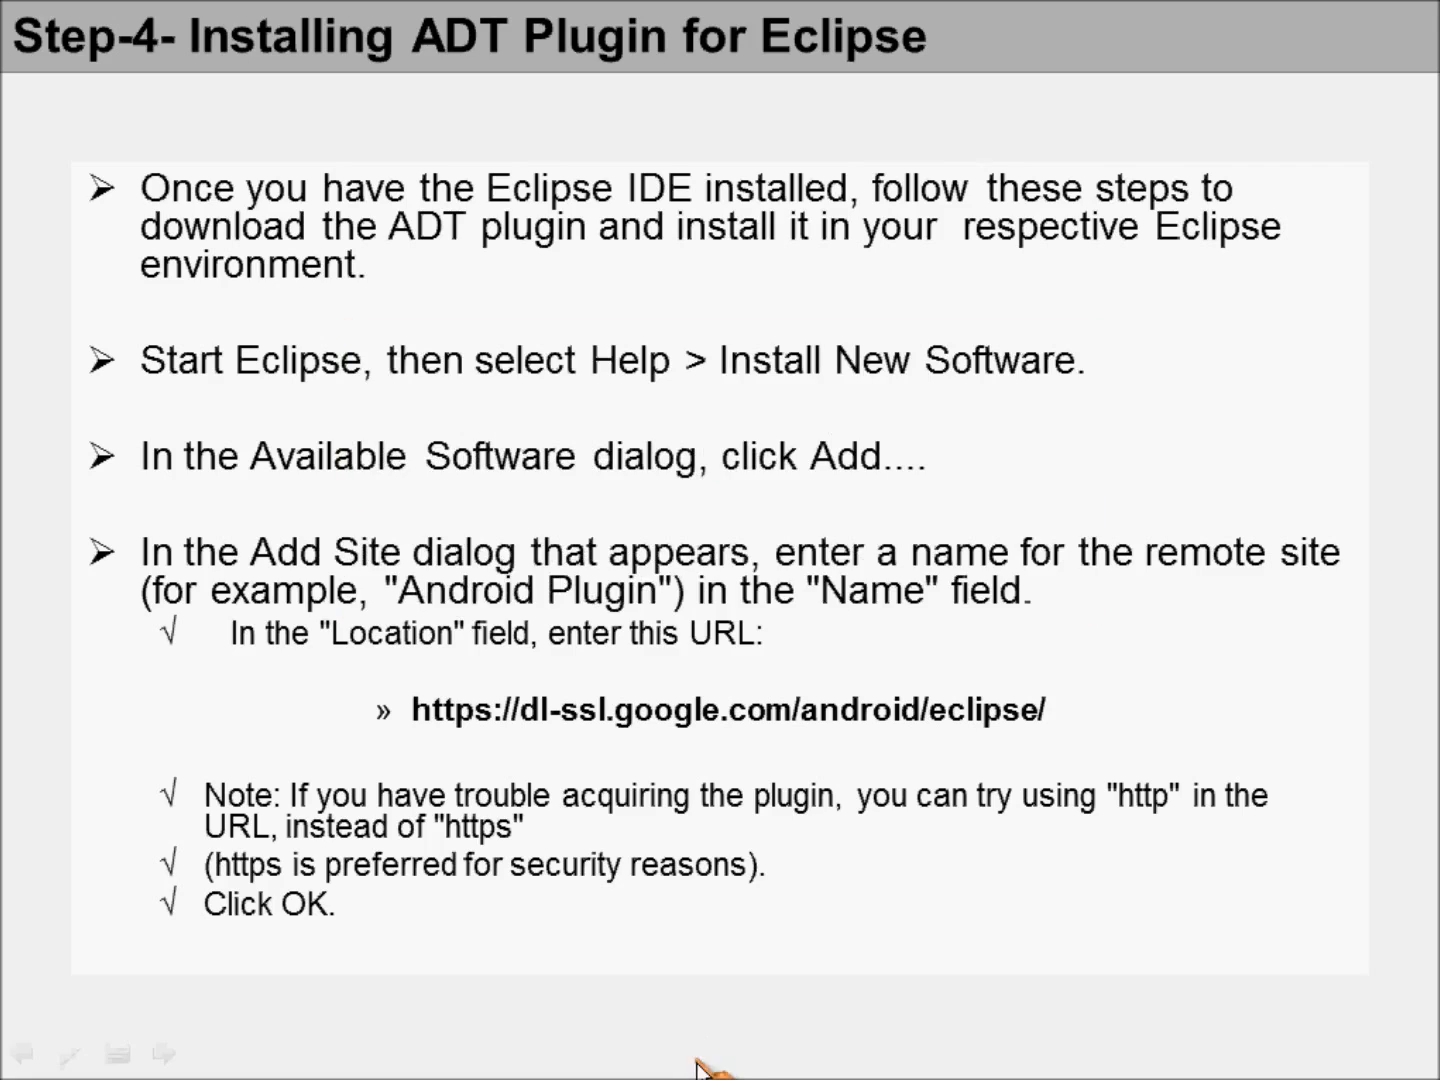
key("alt+Tab")
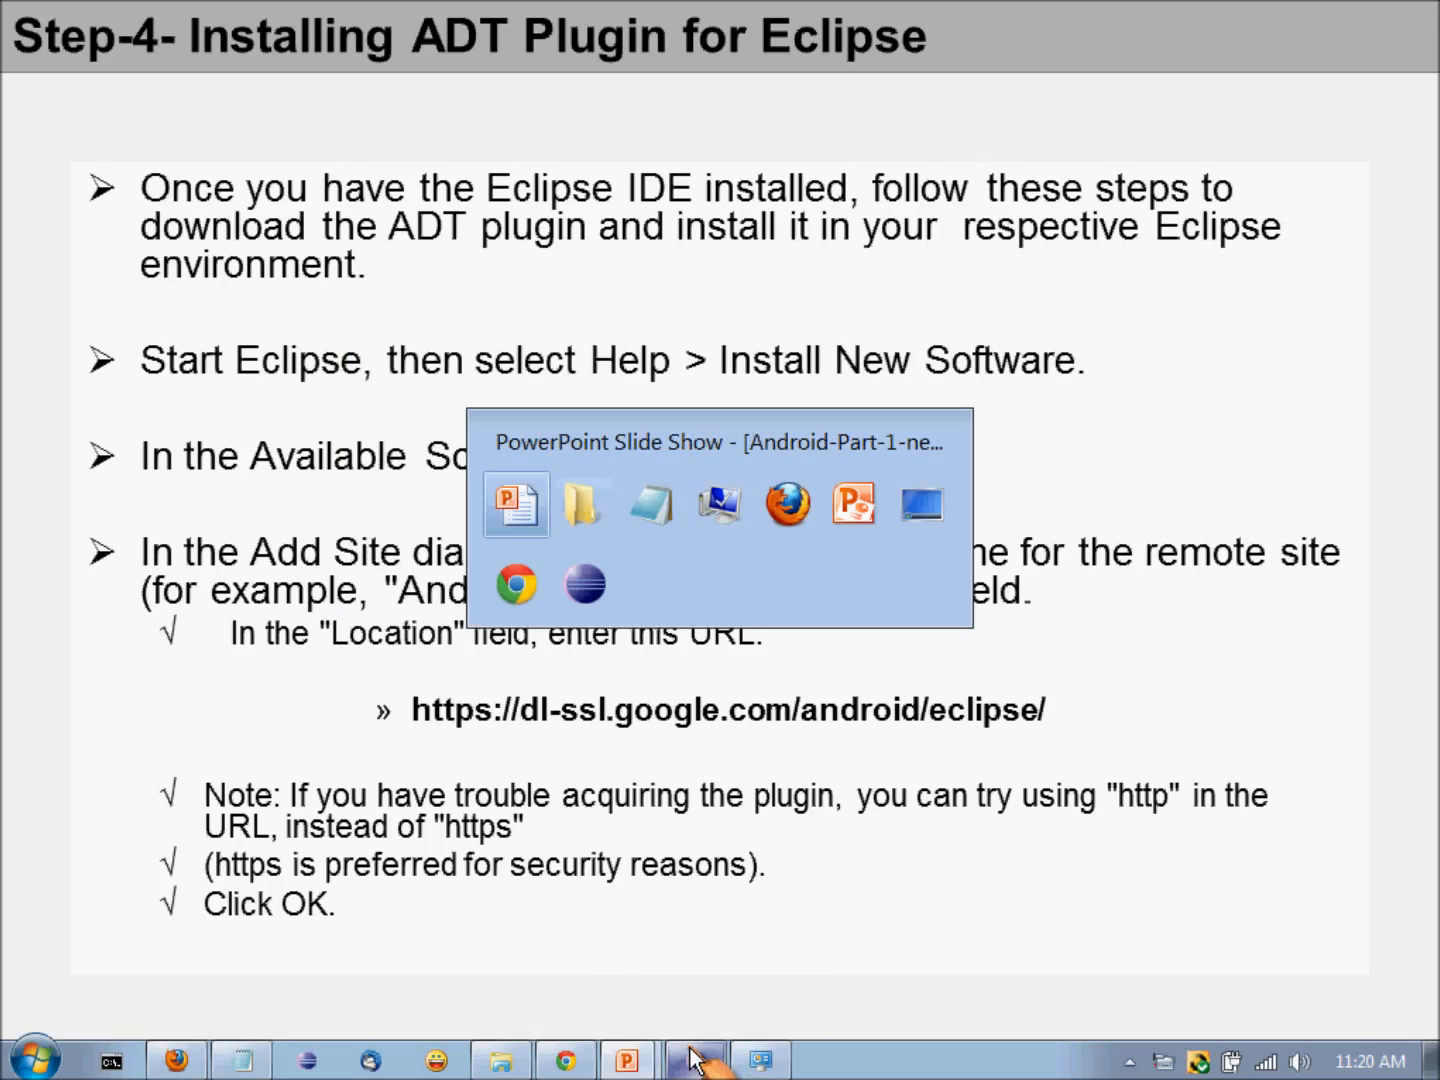
key("alt+Tab")
key("alt+Tab")
key("alt+Tab")
key("alt+Tab")
key("alt+Tab")
key("alt+Tab")
key("alt+Tab")
key("alt+Tab")
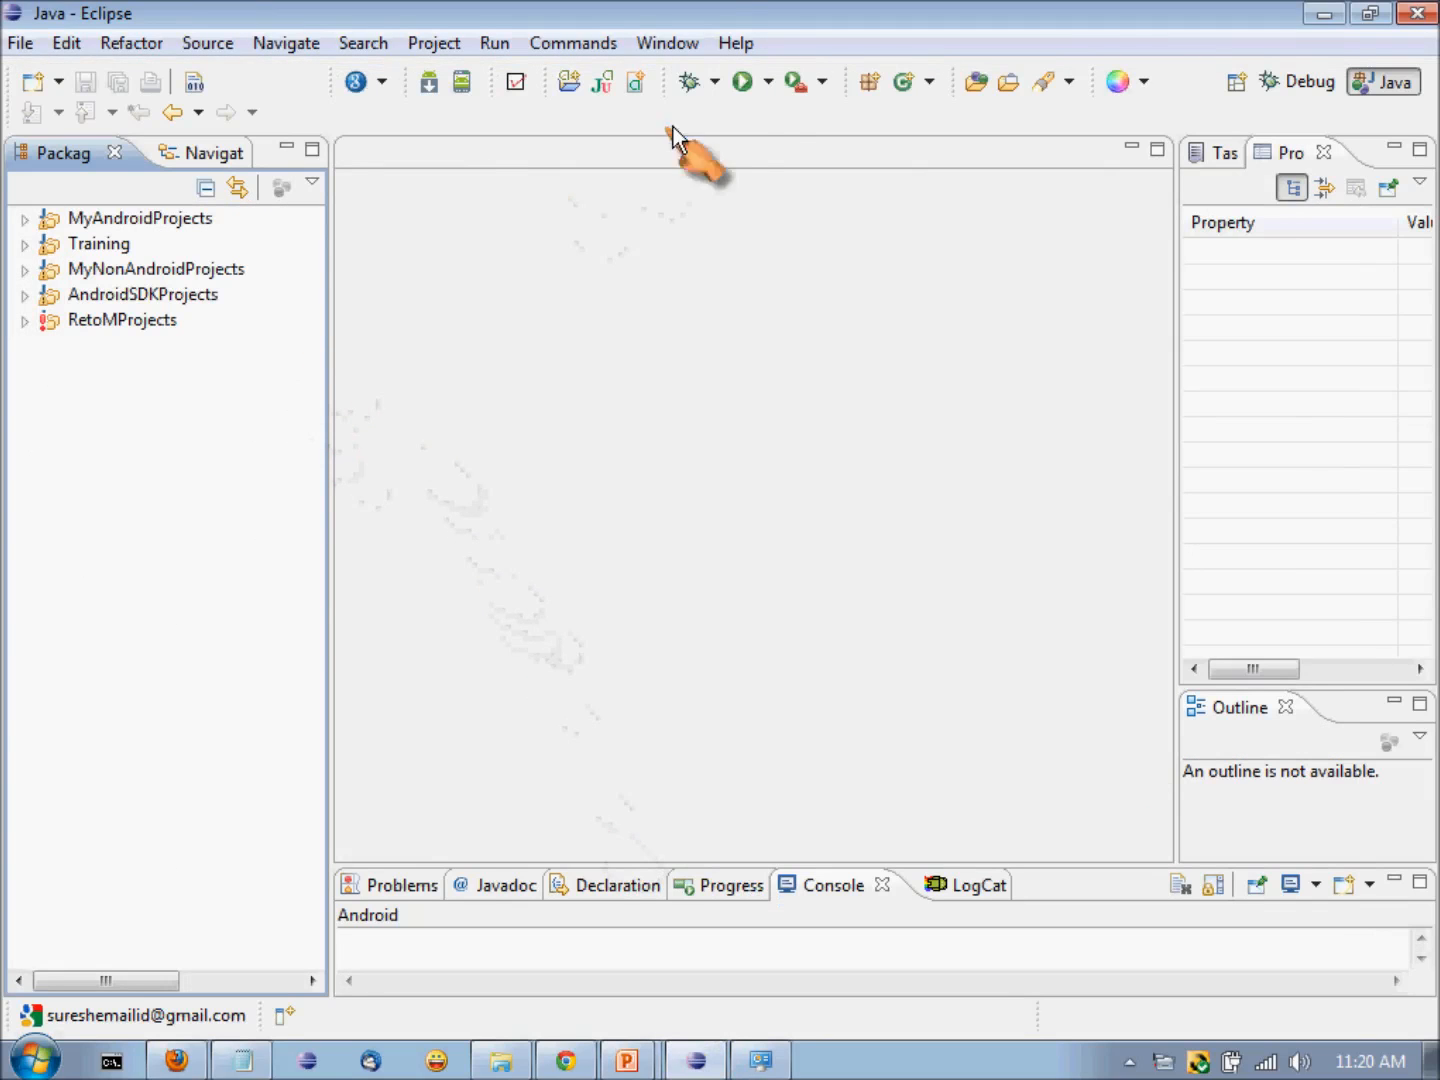
Step: Examine the Android SDK Manager and AVD Manager commands in Eclipse and their matching executables in the android-sdk folder
left_click(735, 48)
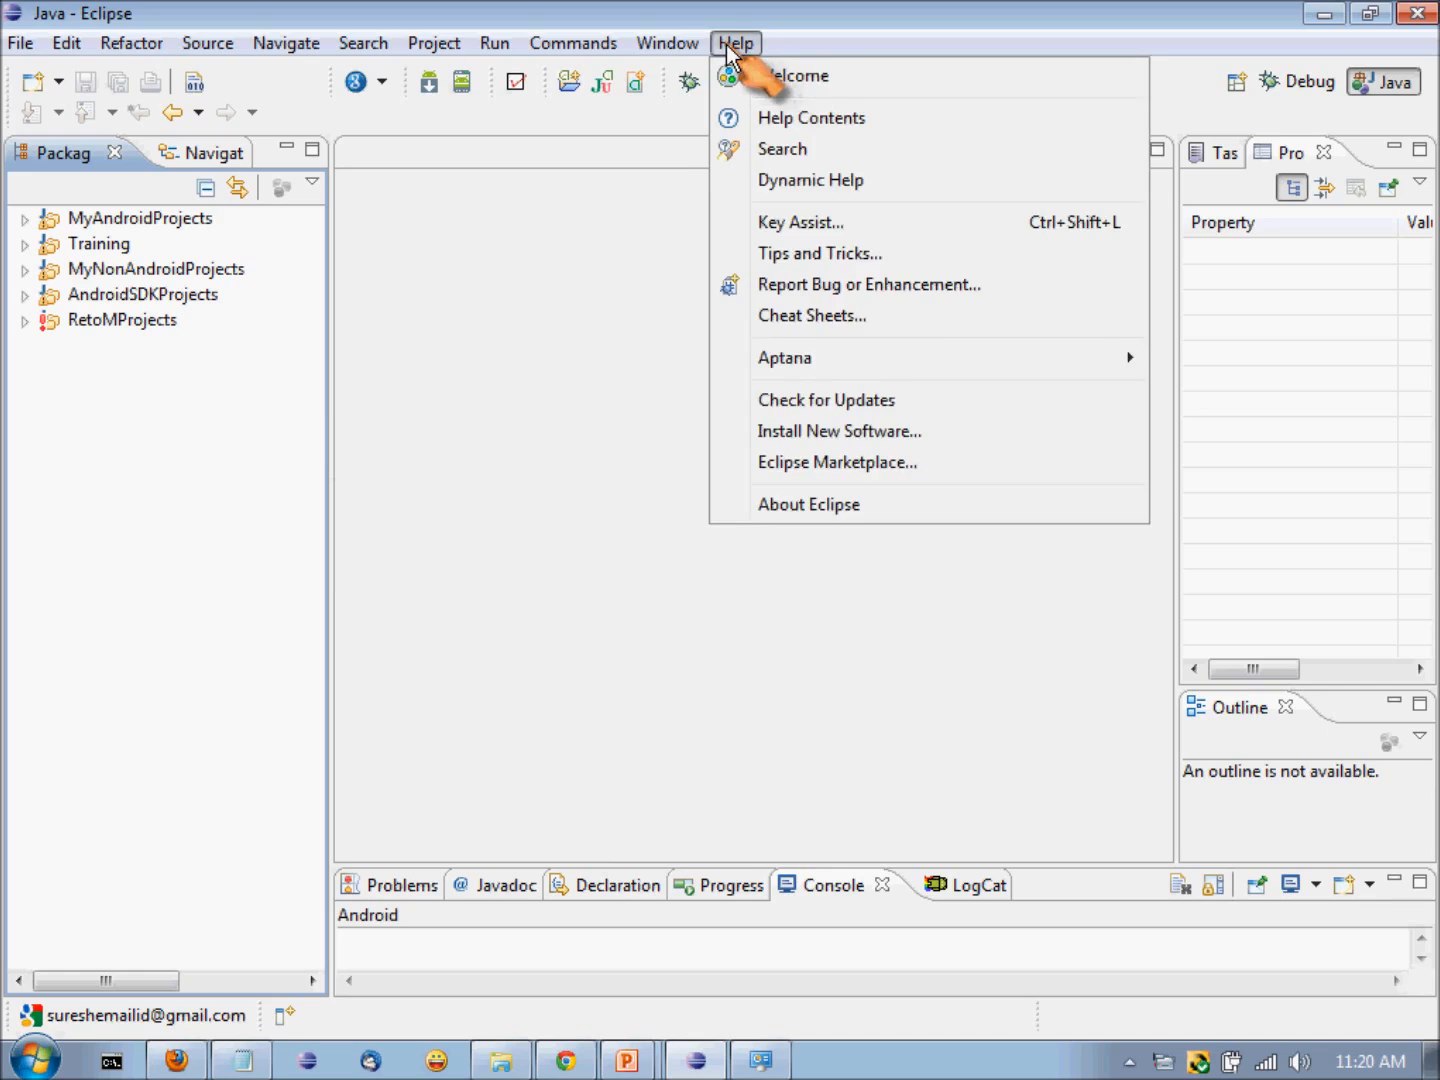
mouse_move(690, 47)
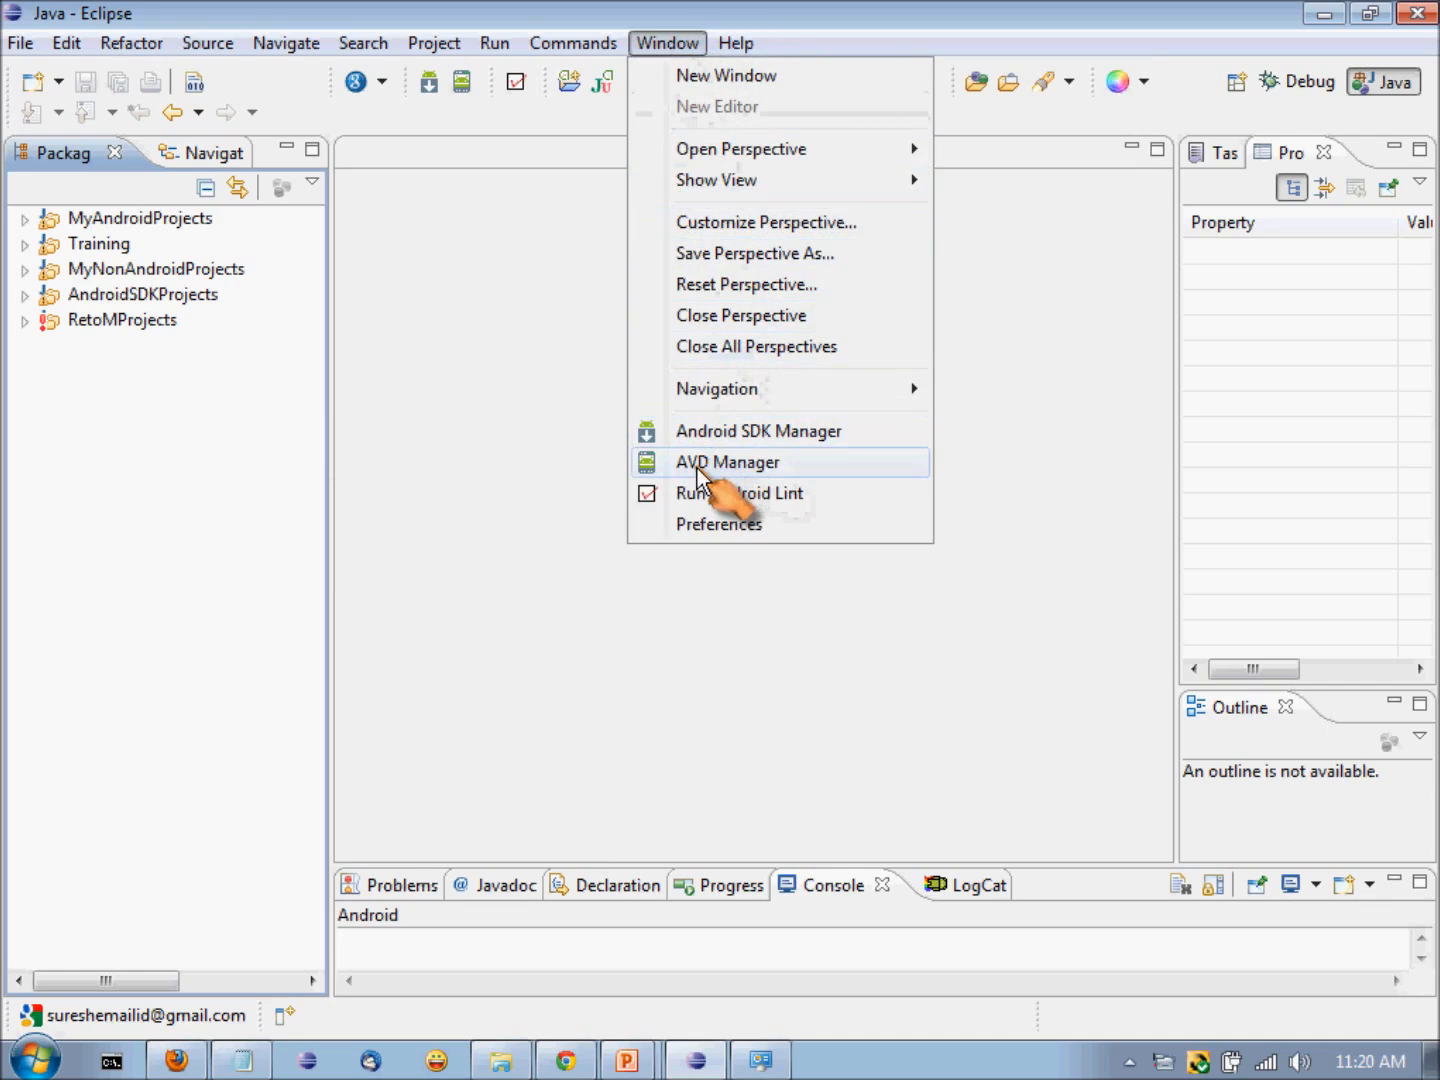
left_click(503, 1063)
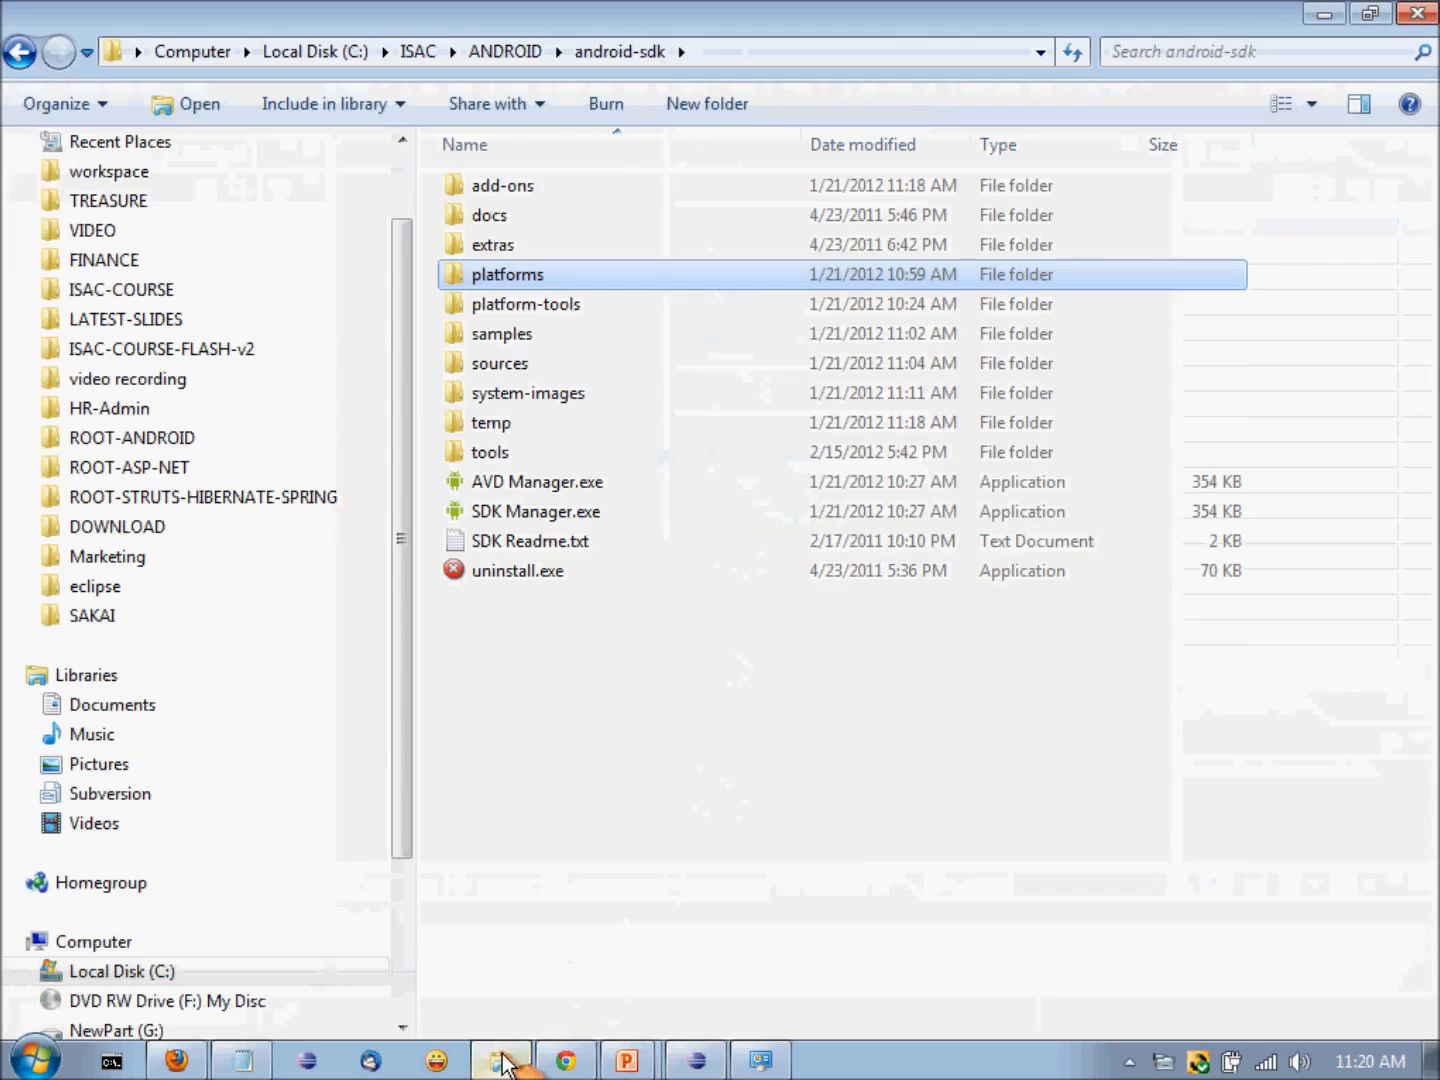
left_click(509, 482)
left_click(509, 514)
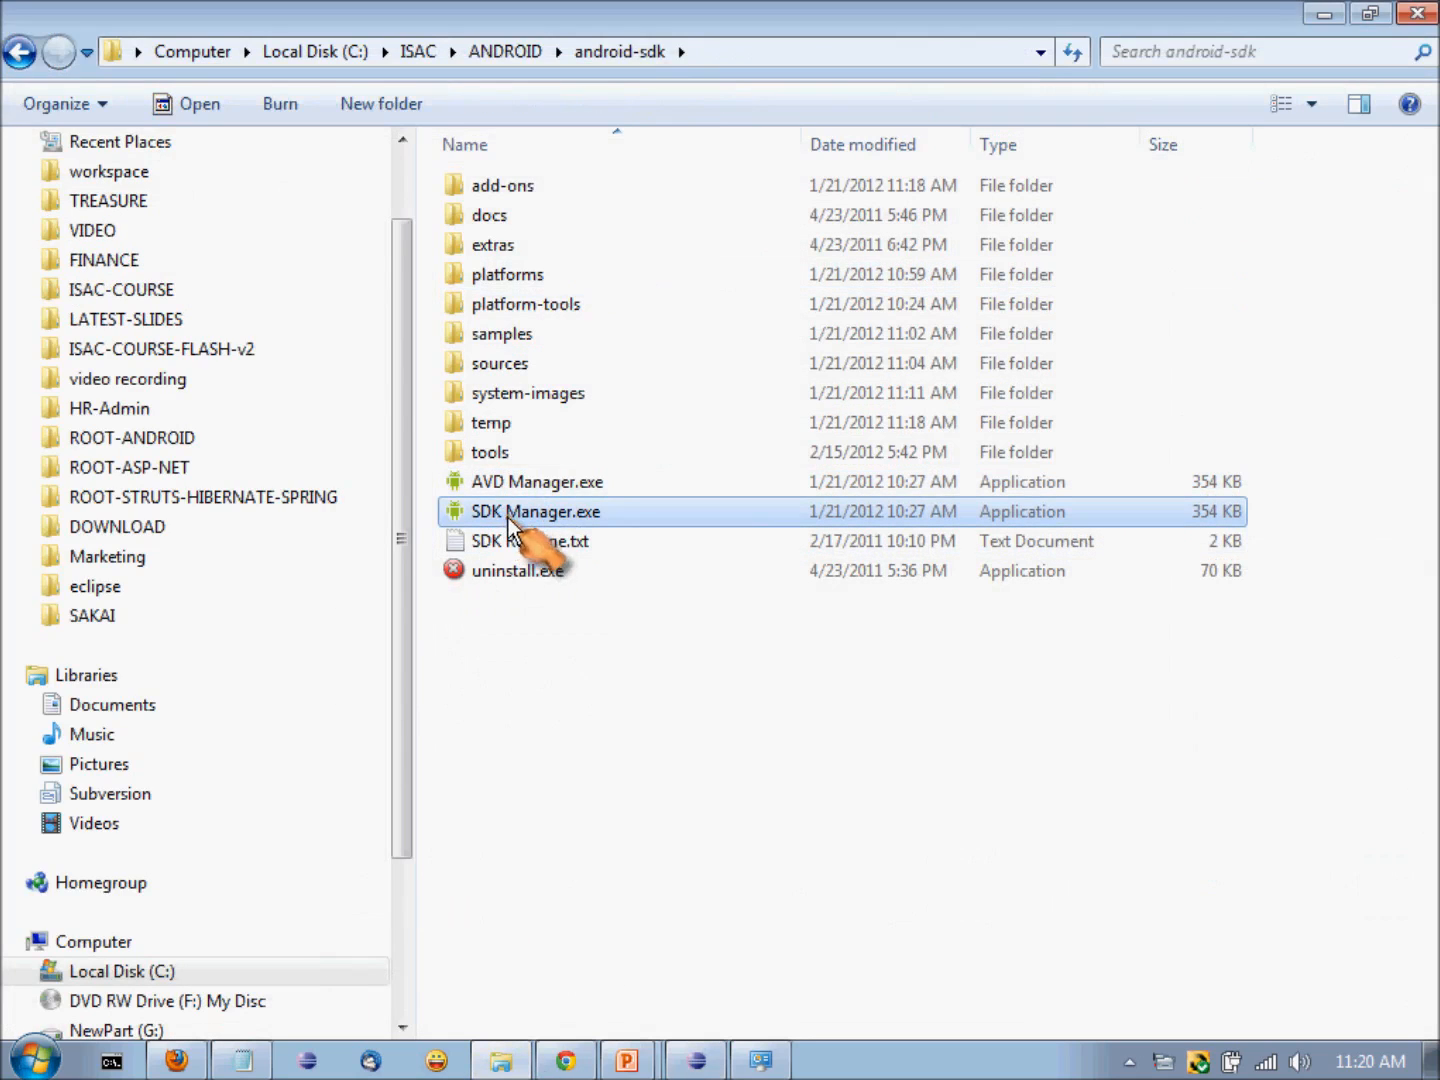
Step: Return to Eclipse and review the Android manager commands and the Android Project option among the new item types
left_click(698, 1058)
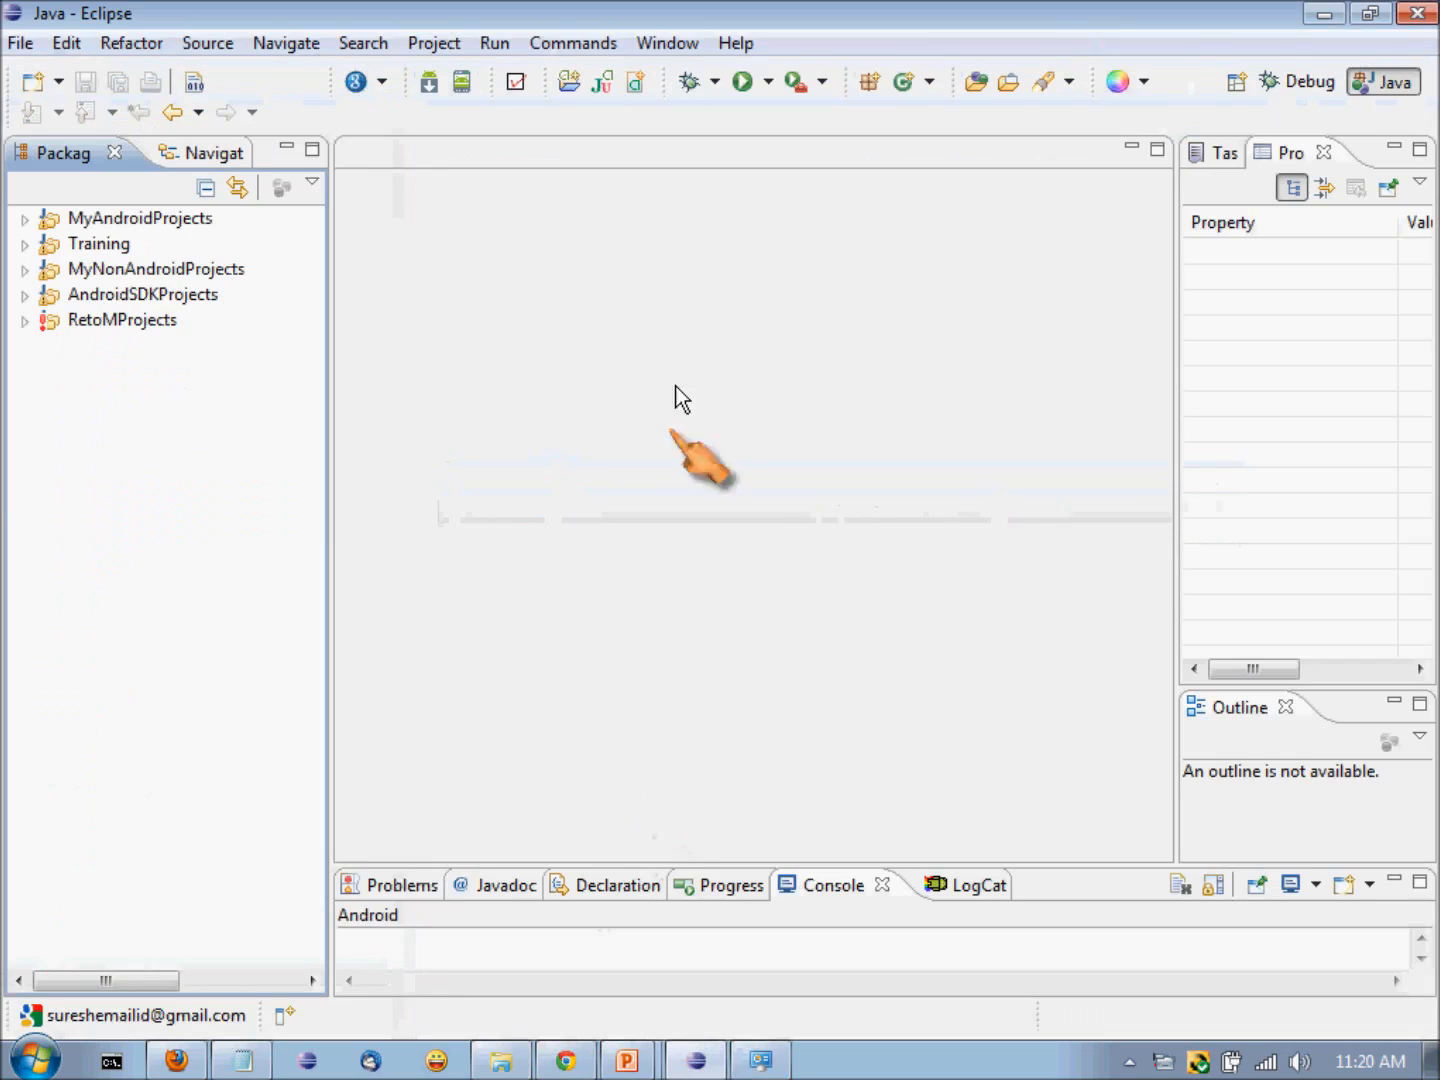
left_click(671, 44)
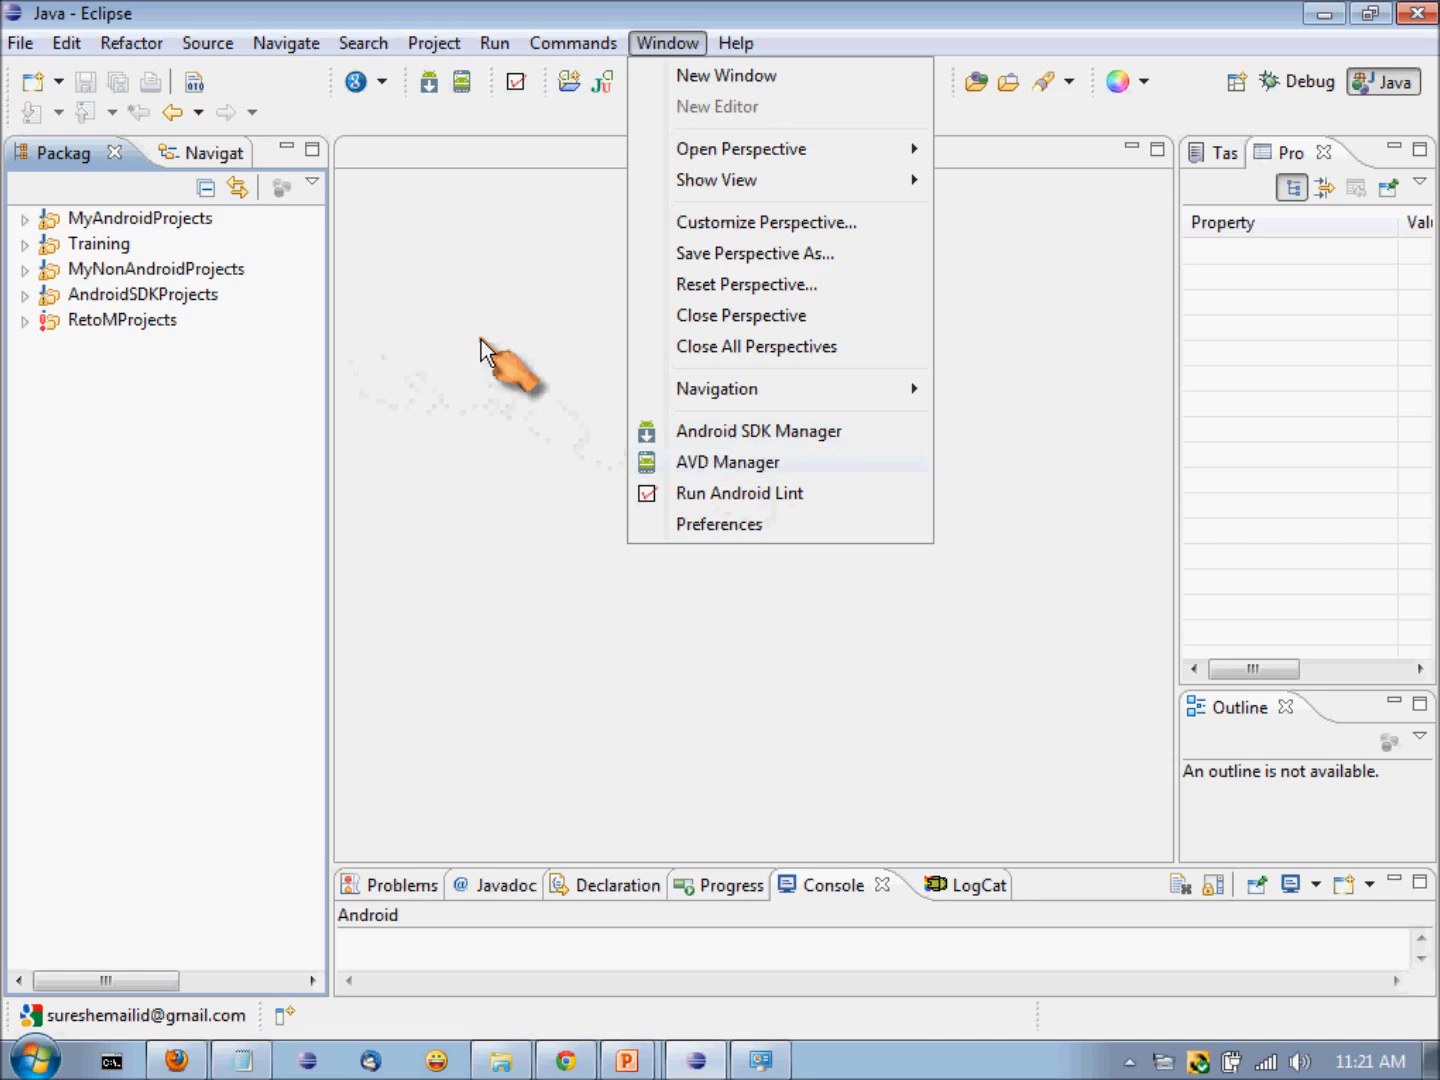
left_click(500, 466)
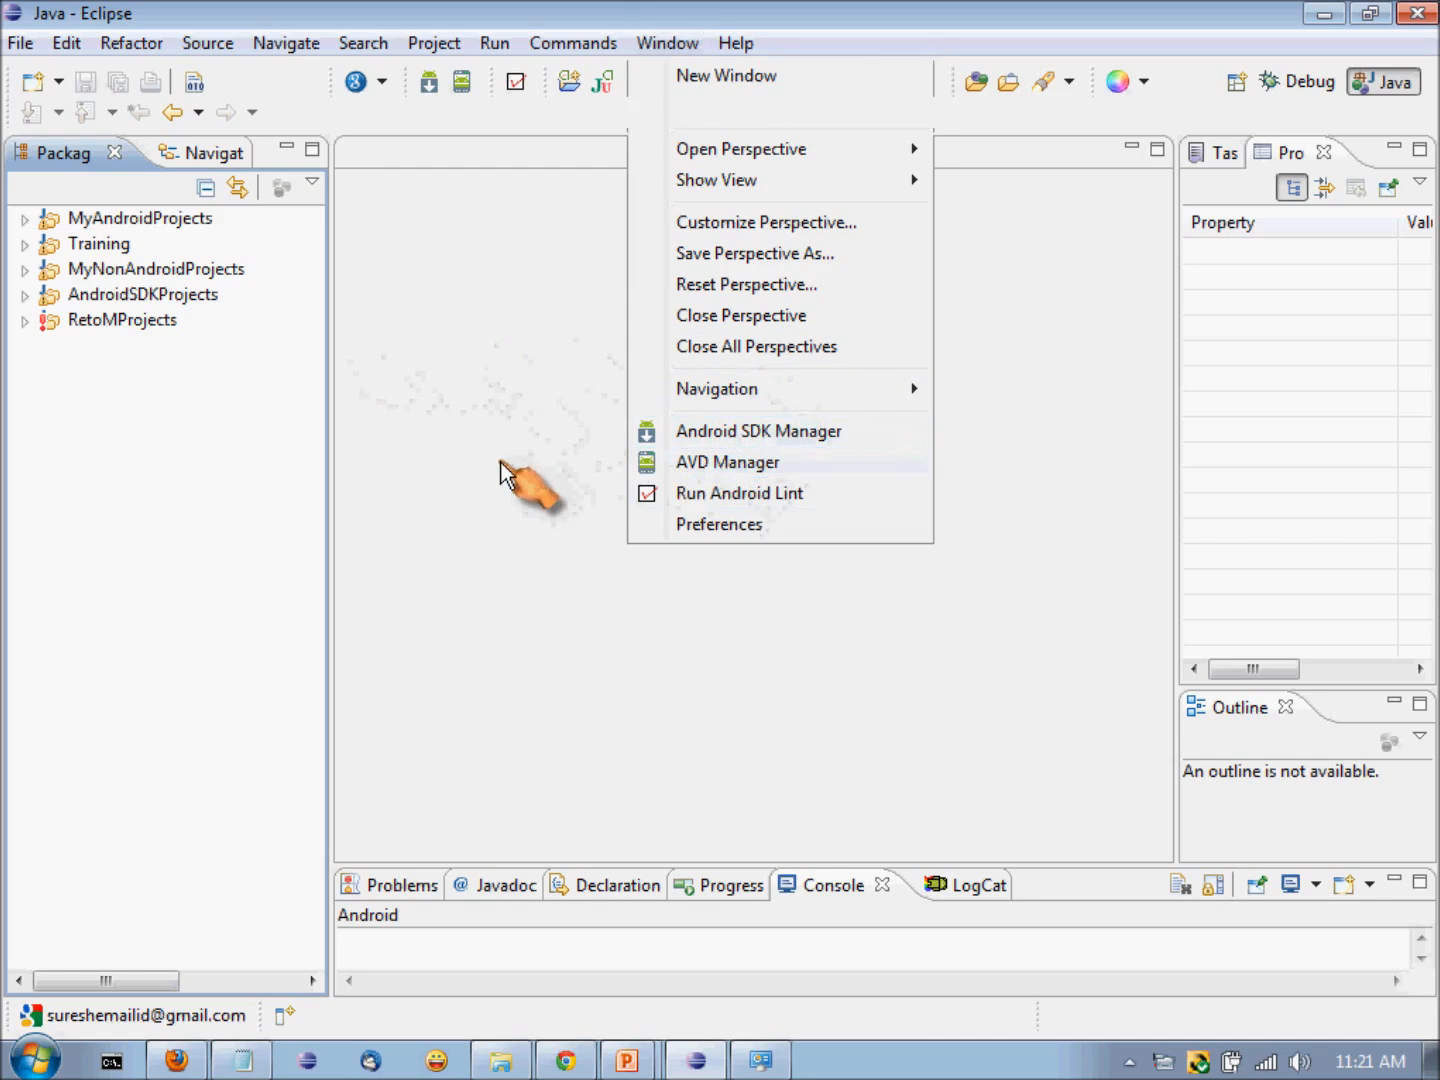
left_click(28, 48)
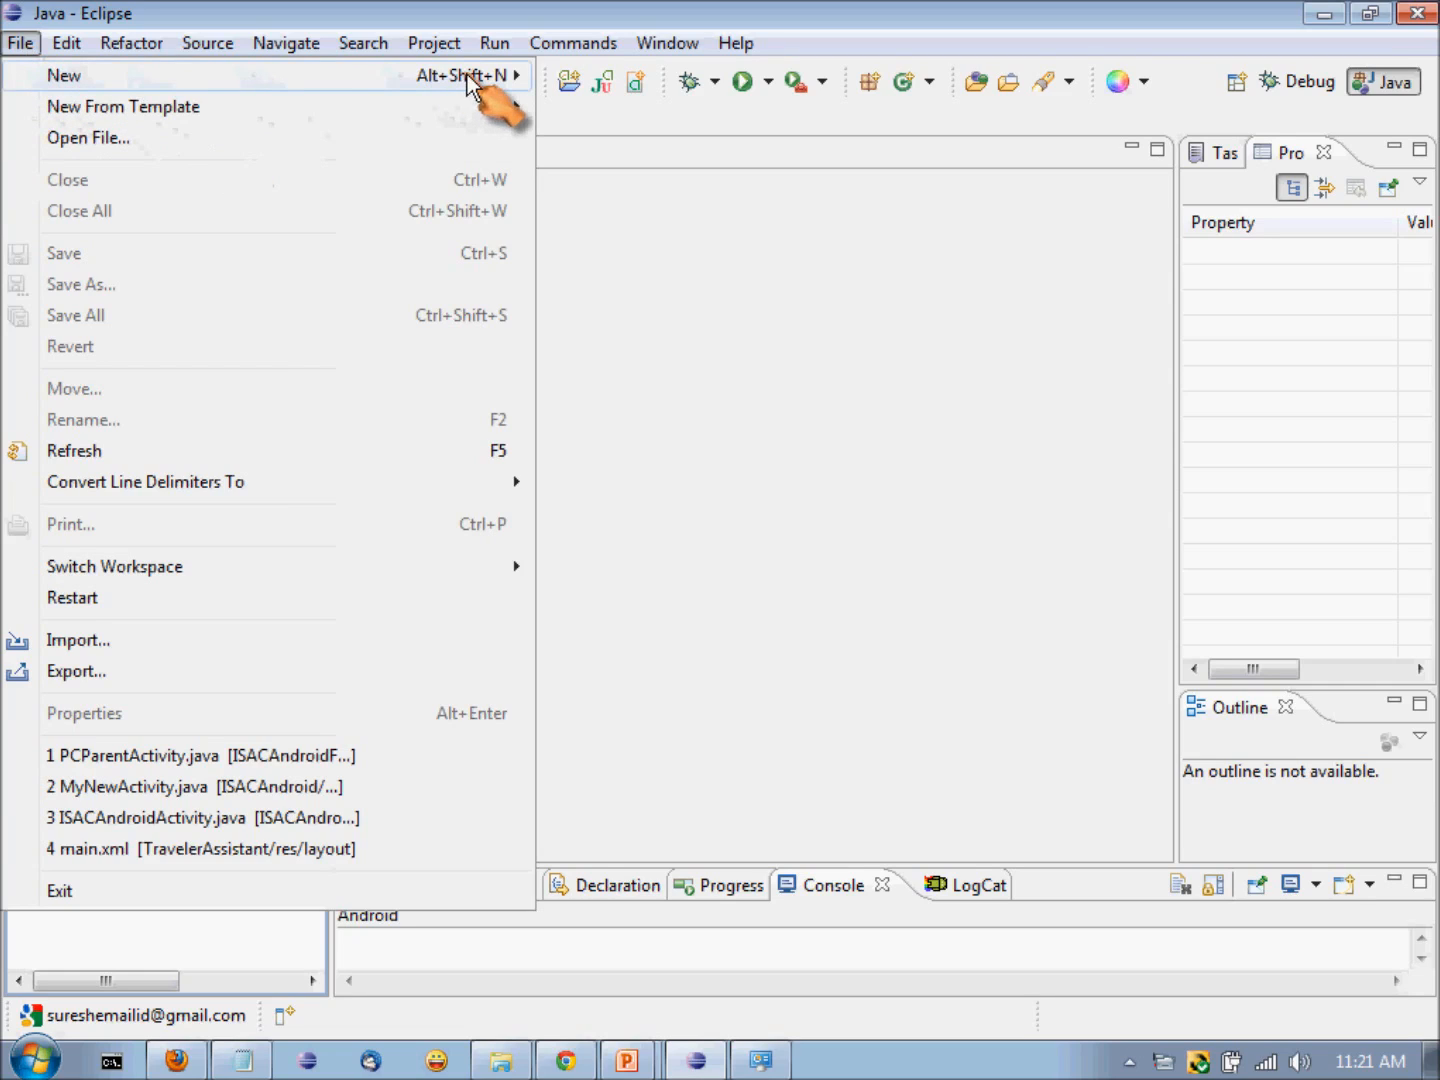
mouse_move(470, 80)
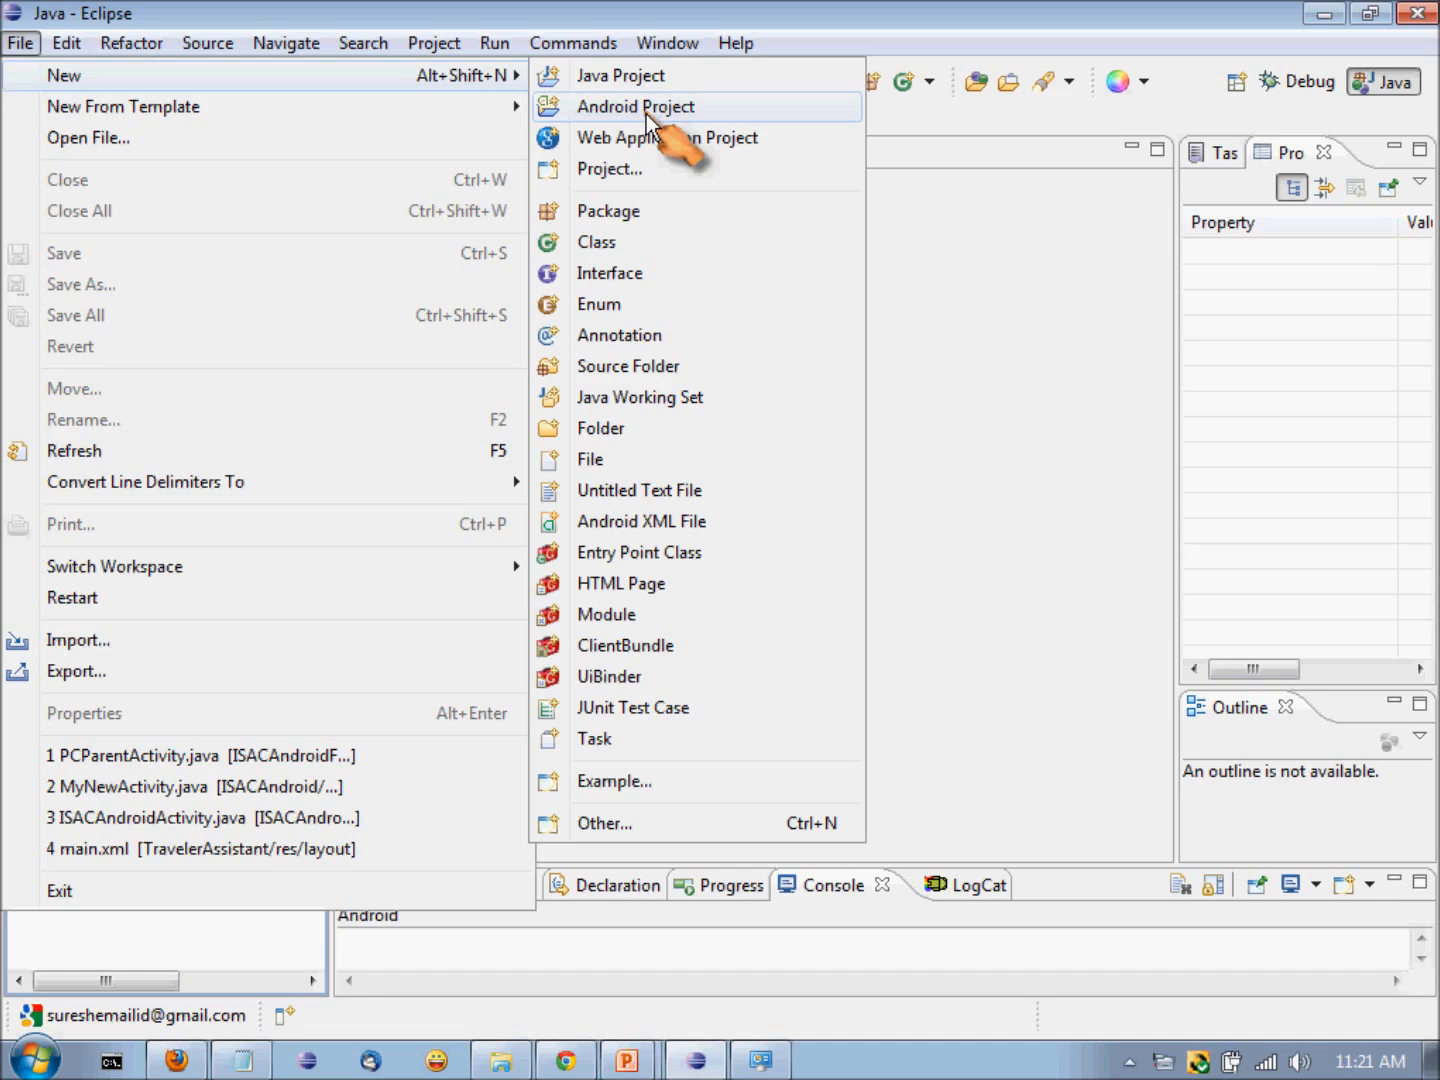
left_click(964, 458)
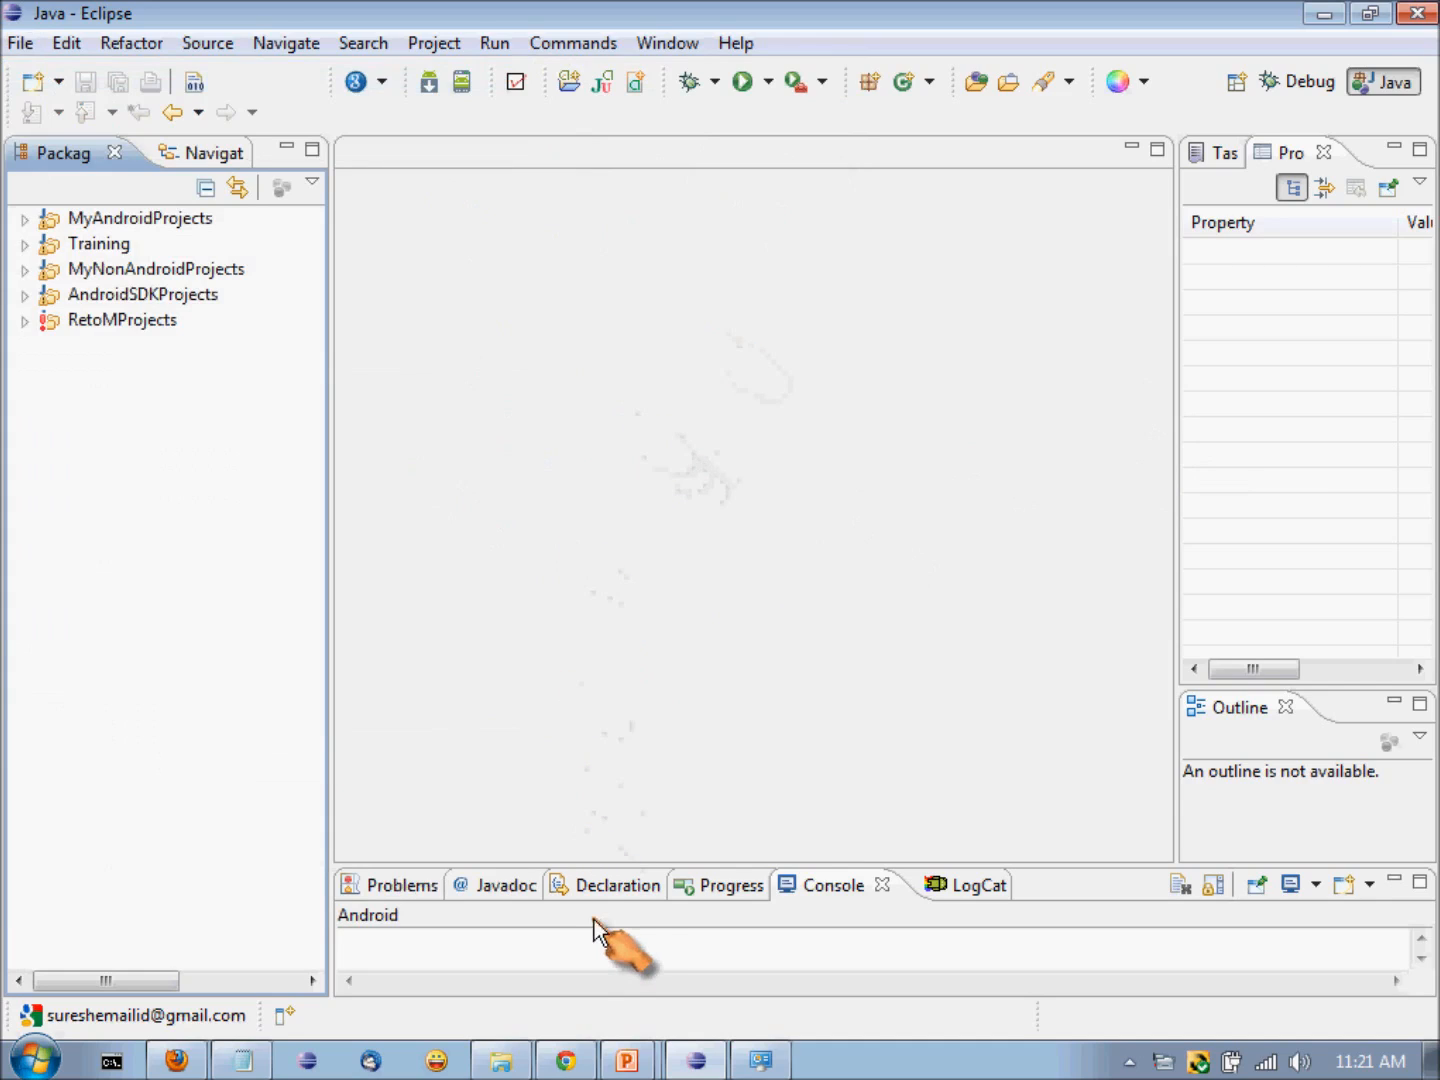
Step: Switch to the PowerPoint slide show and advance past the slide on why the Eclipse ADT plug-in is needed
key("alt+Tab")
key("alt+Tab")
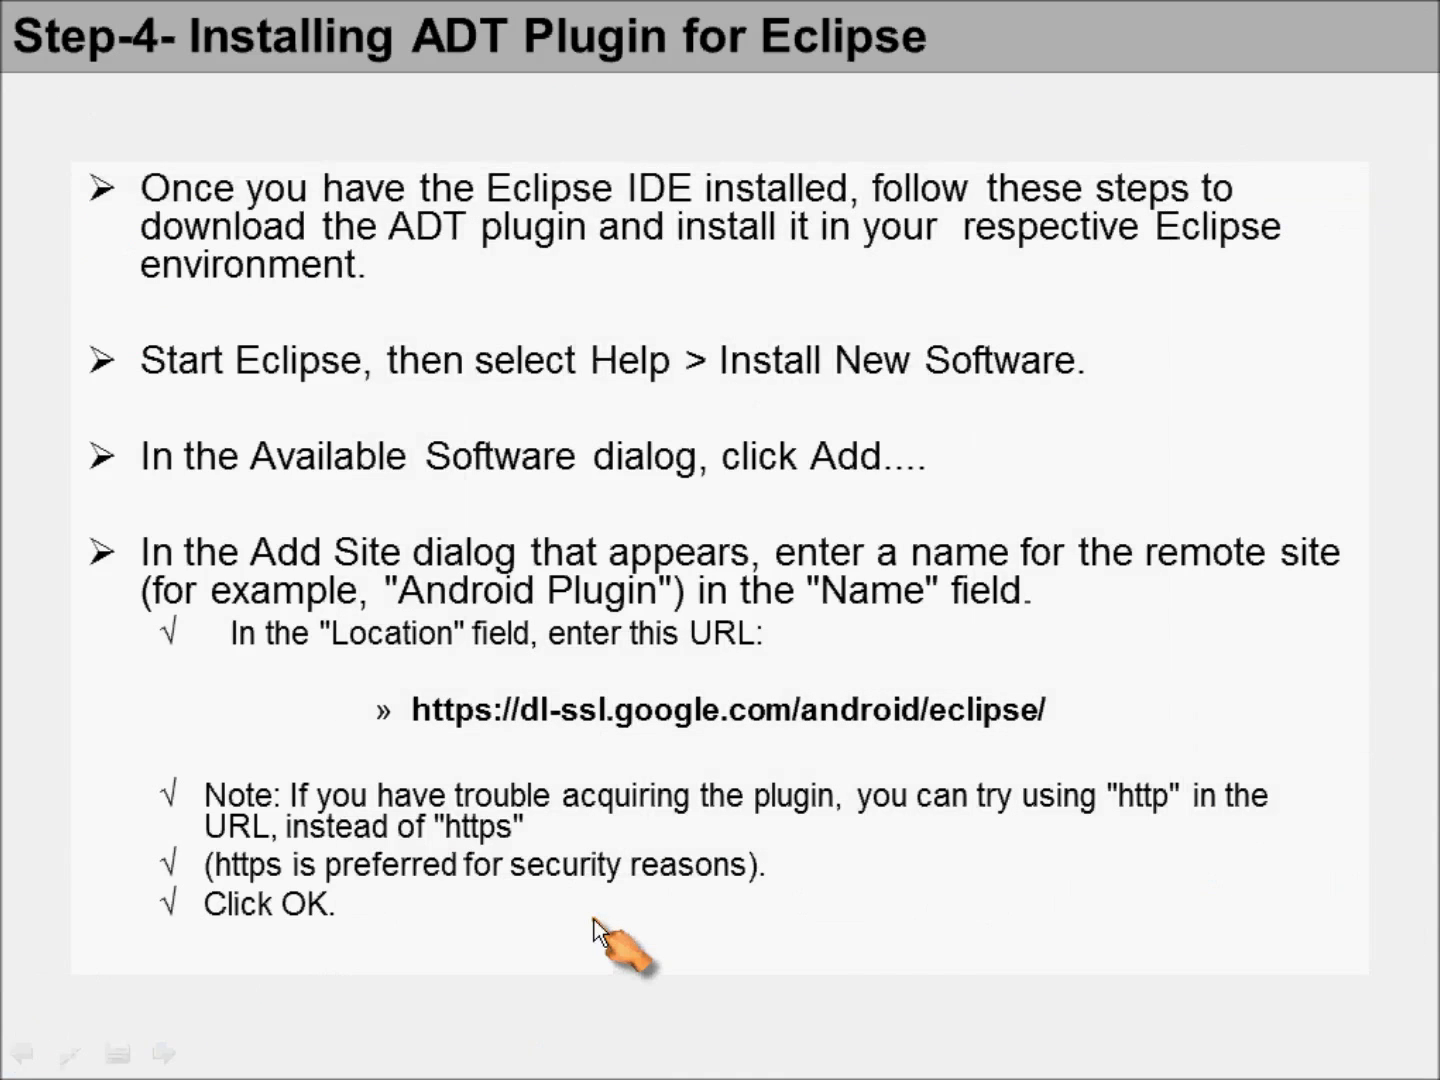
key("Right")
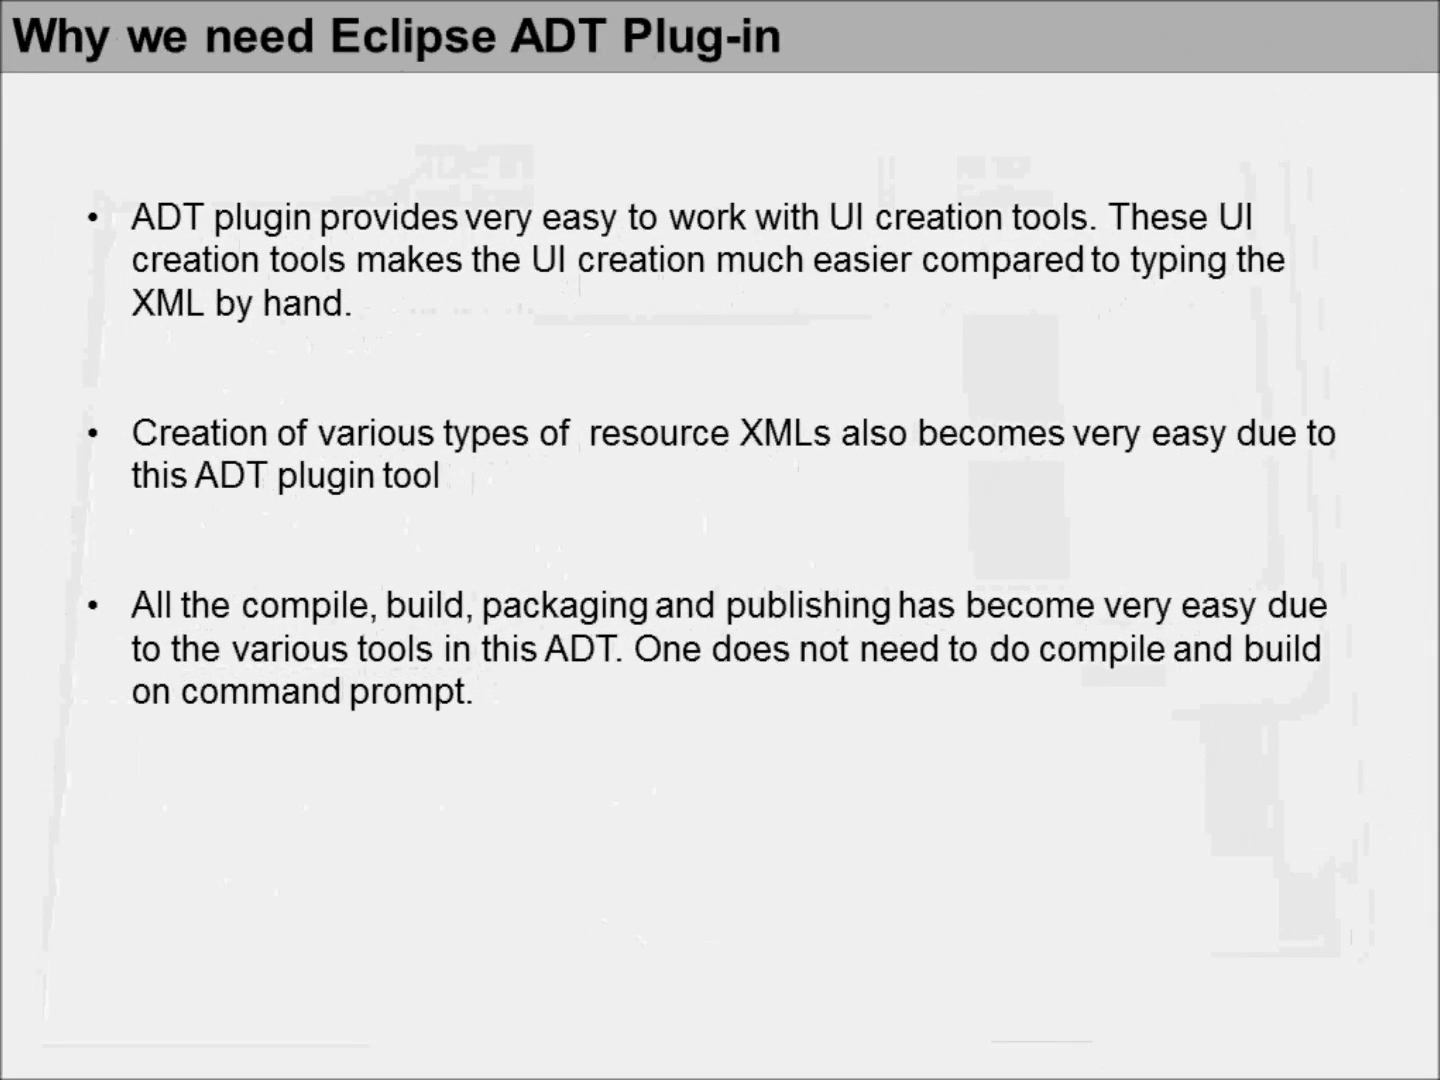
key("Right")
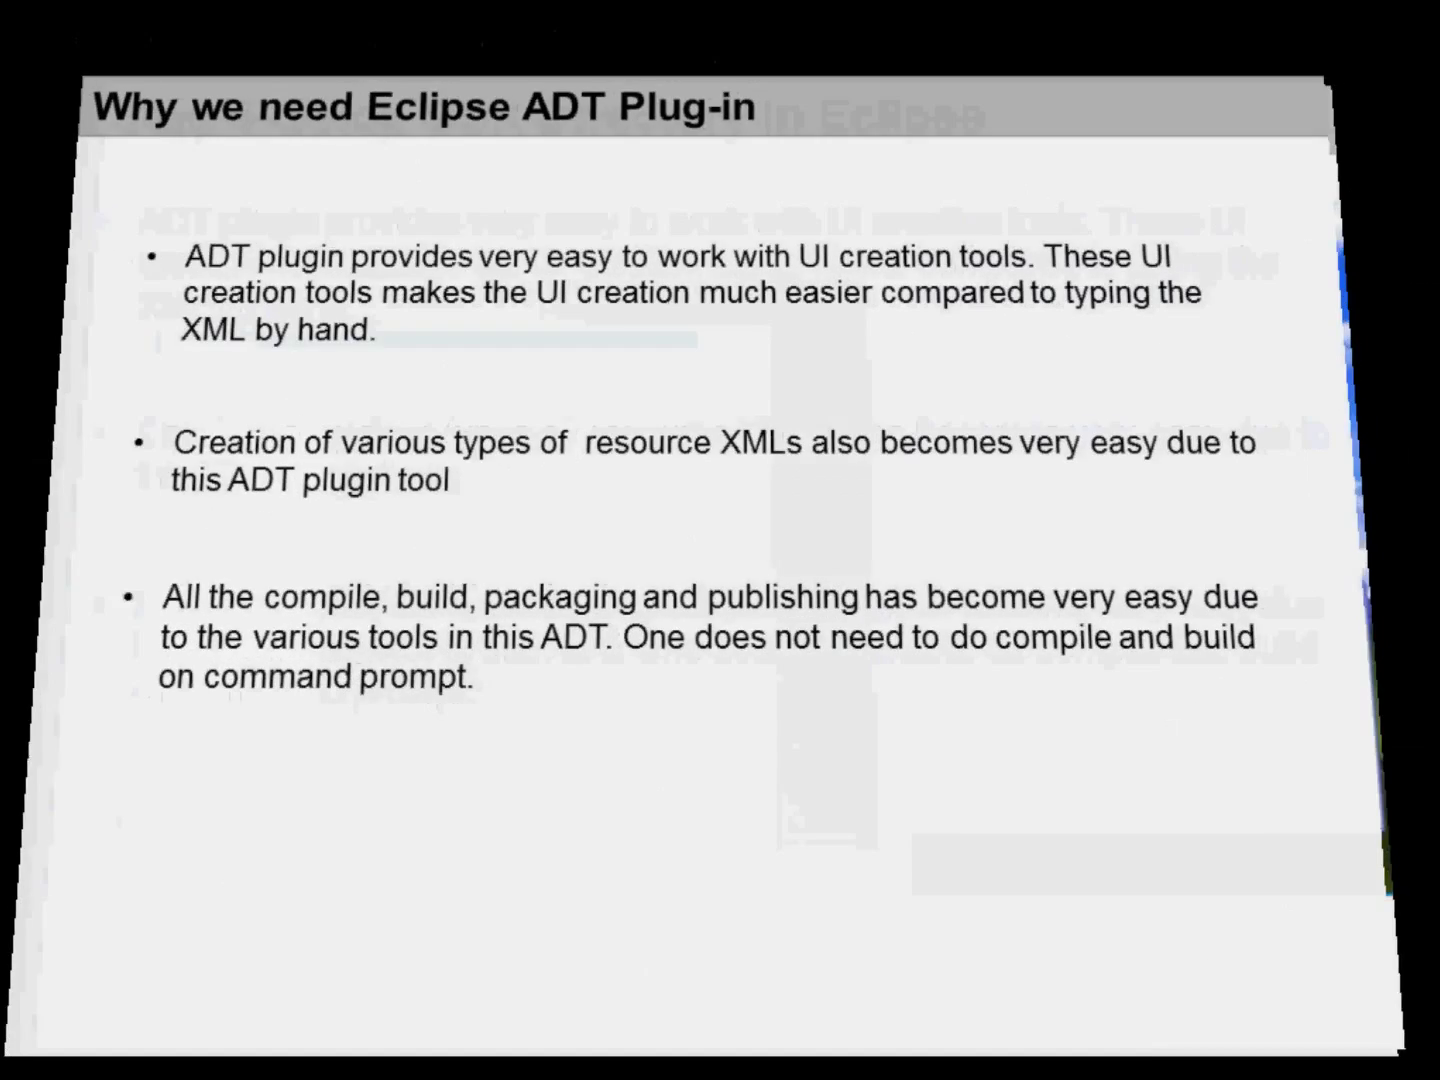